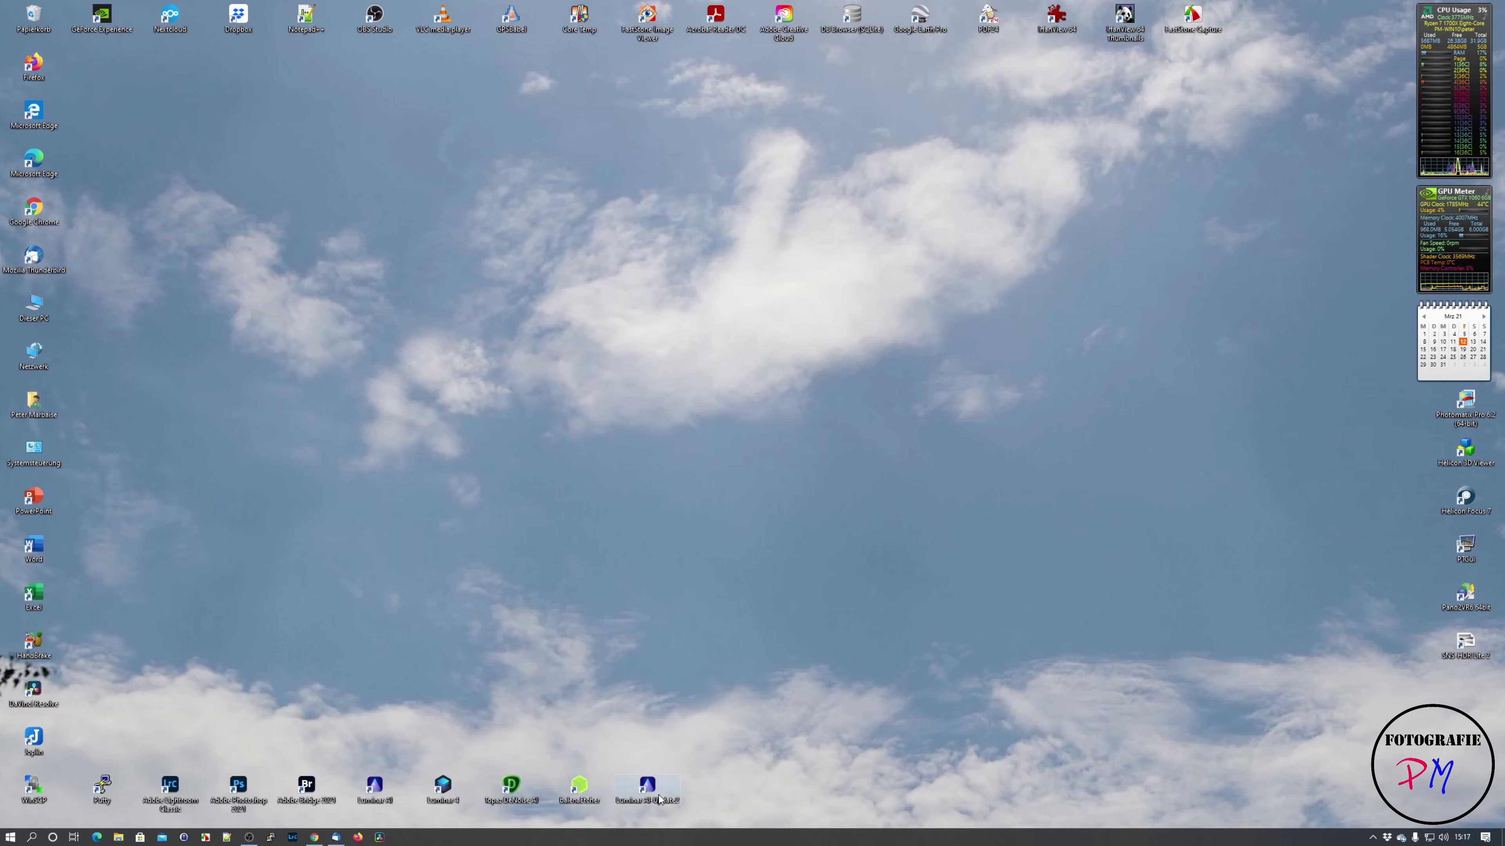
Launch Luminar AI and select the winter road photo lined with bare trees in All Photos
double_click(647, 788)
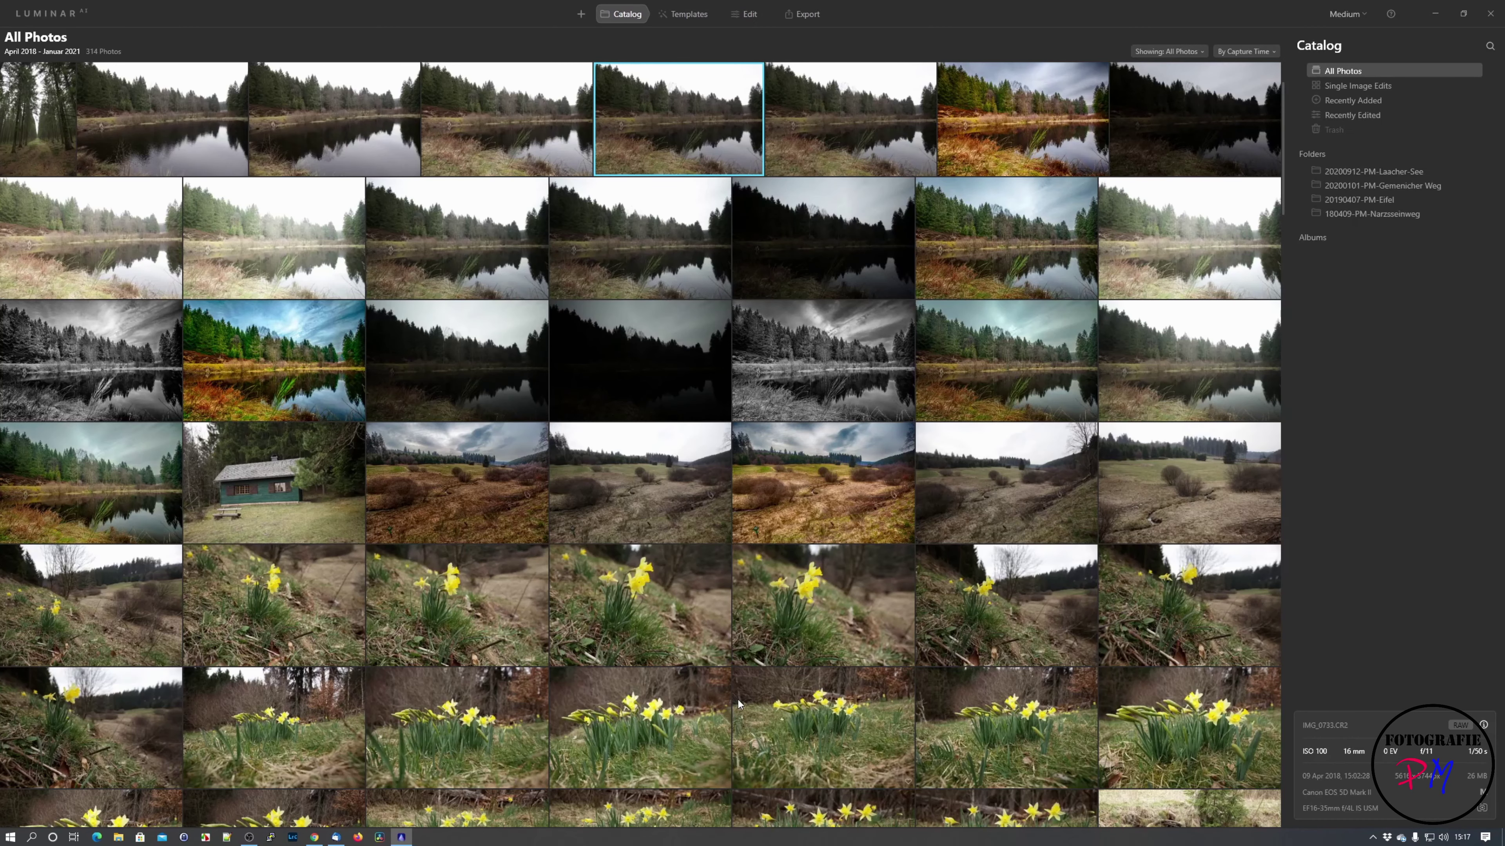
scroll(742, 701, "up", 2)
scroll(743, 701, "down", 5)
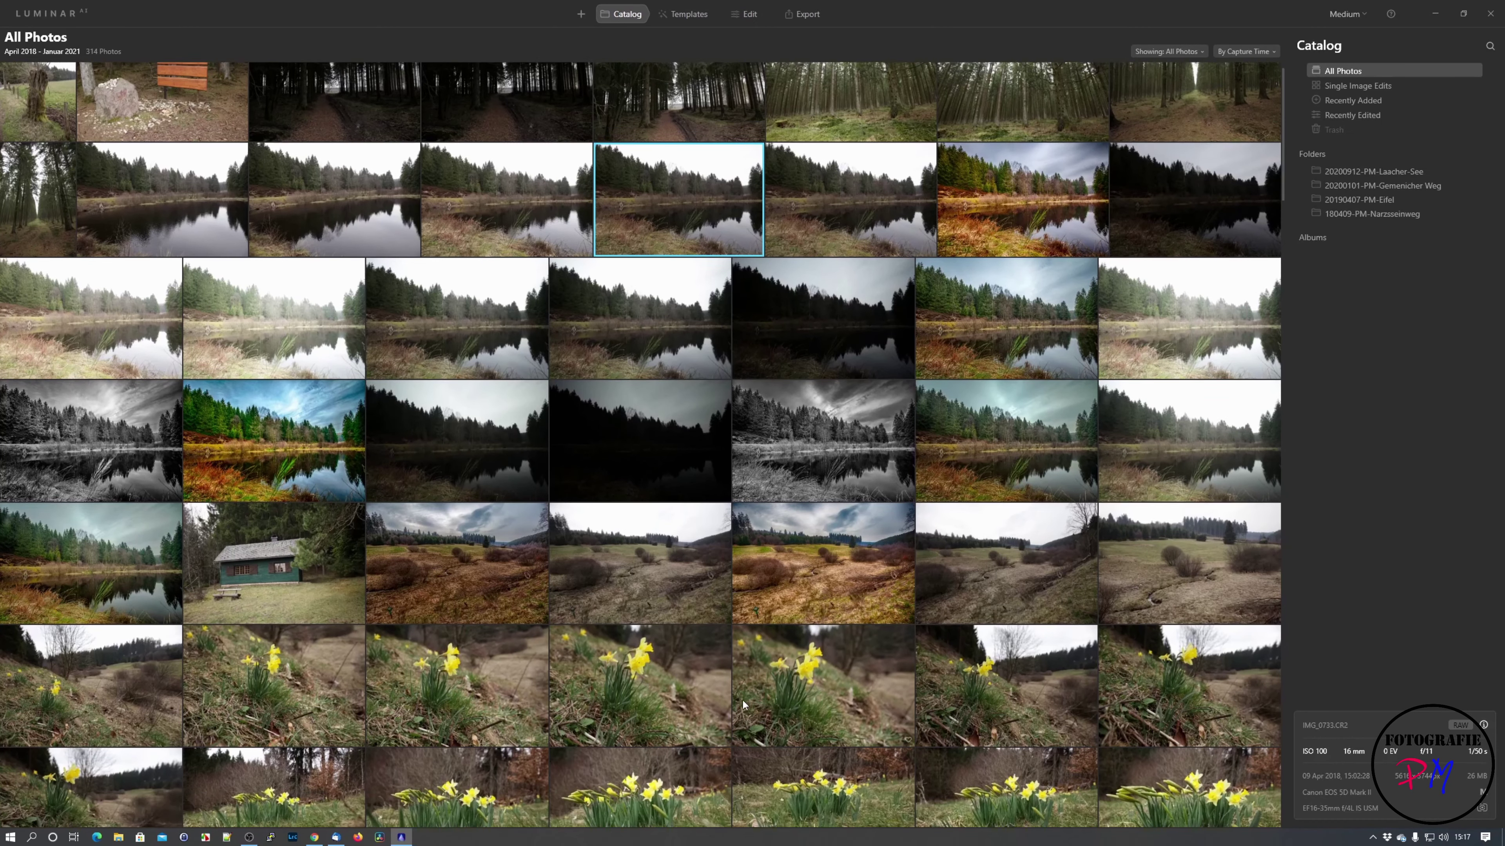
scroll(743, 701, "down", 20)
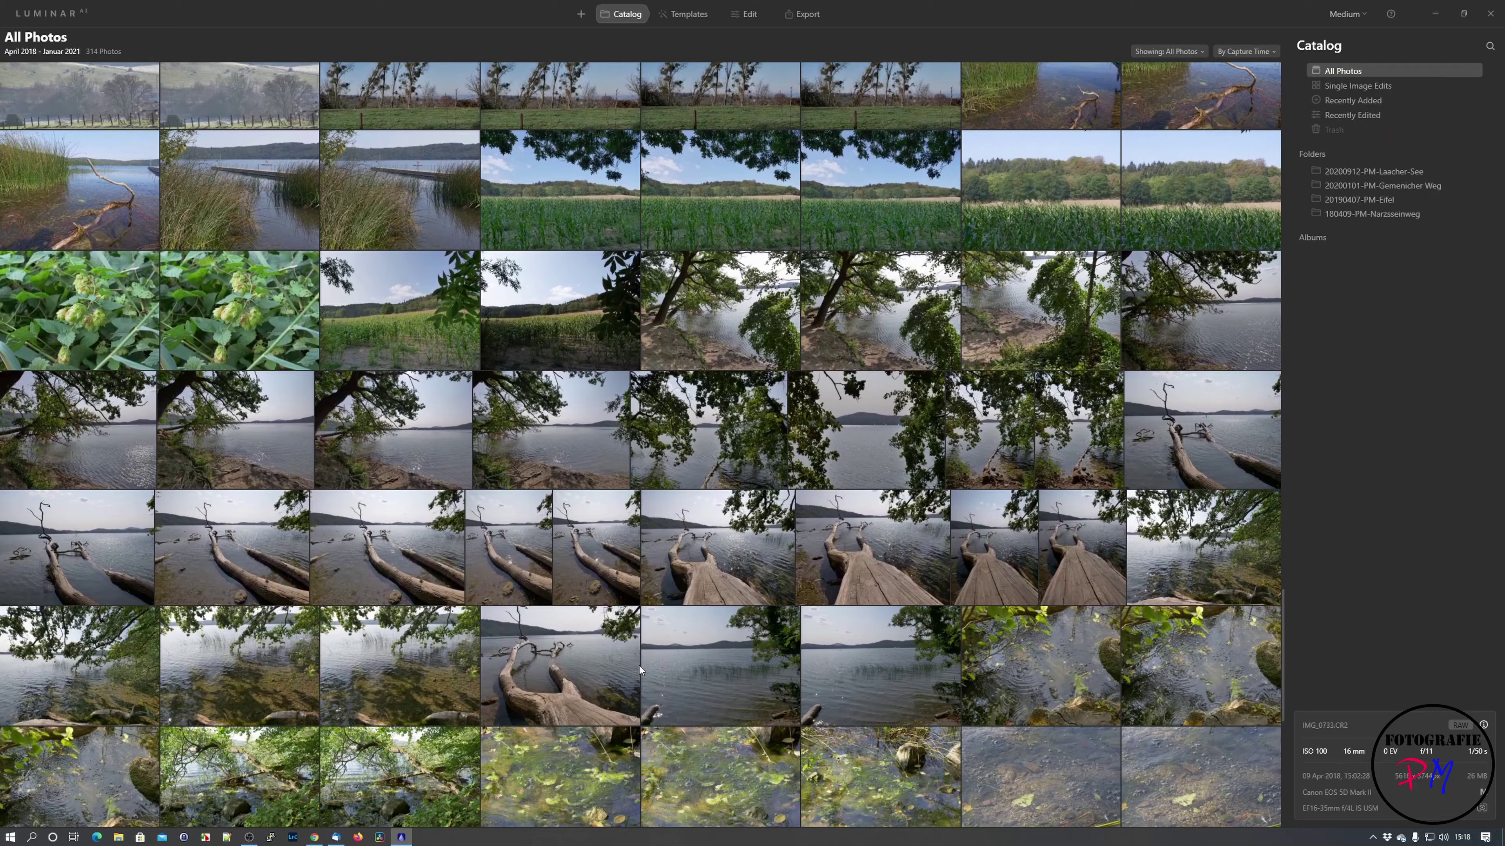
scroll(640, 666, "down", 5)
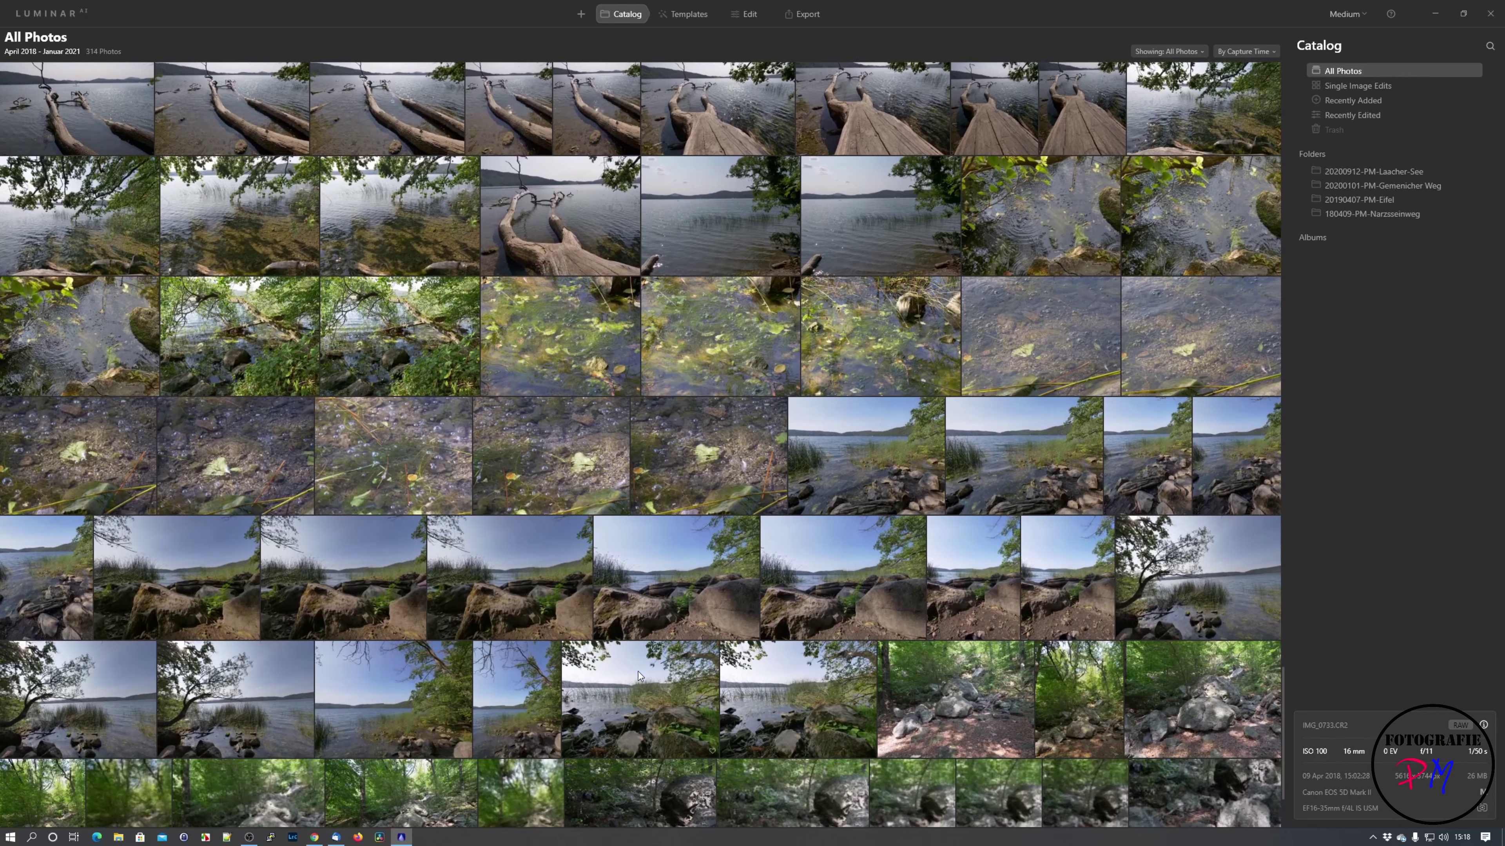
scroll(639, 672, "up", 20)
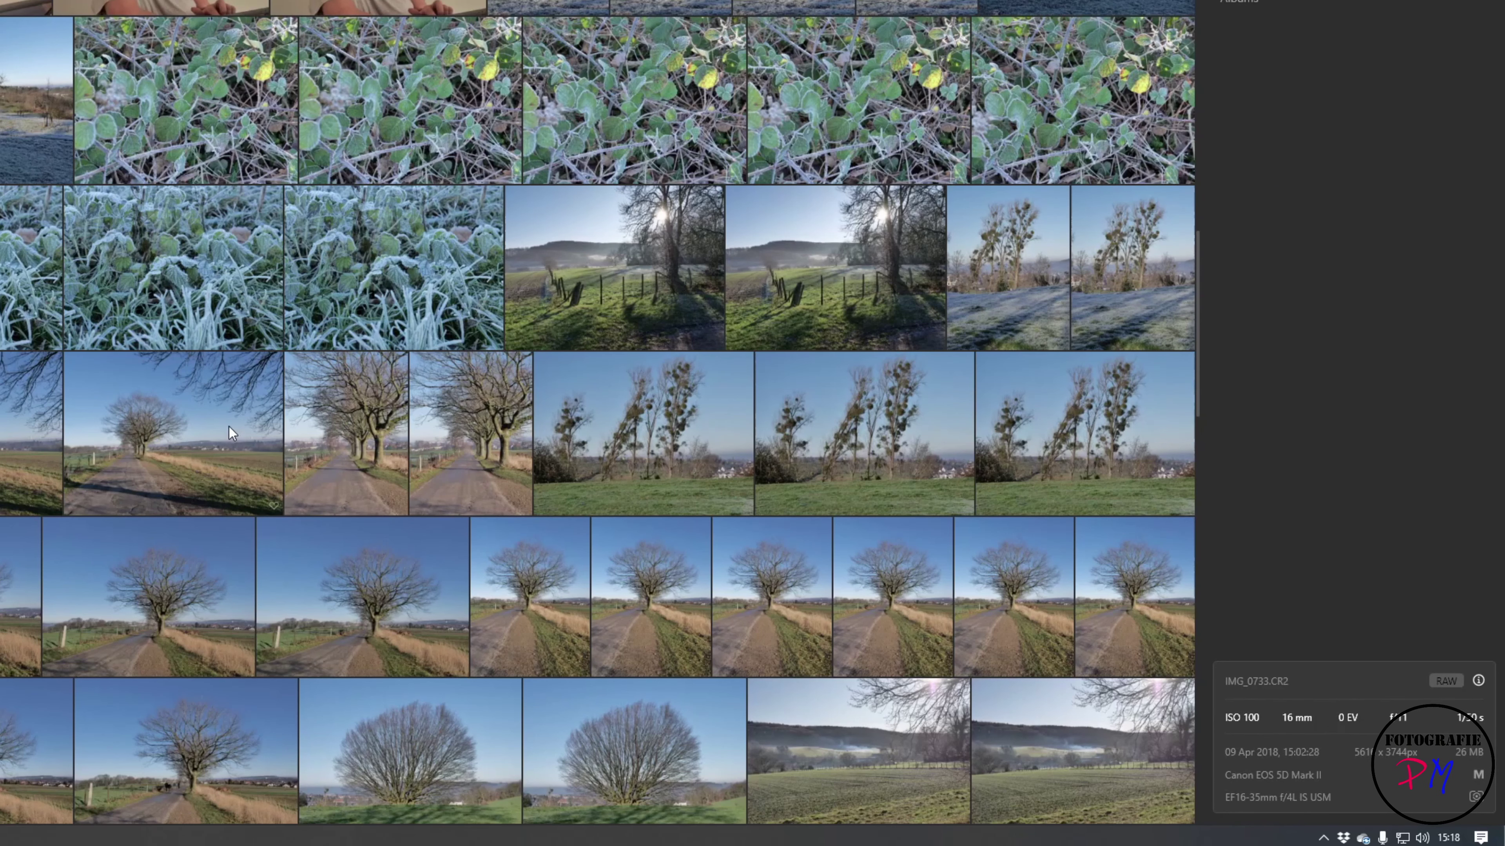
left_click(433, 544)
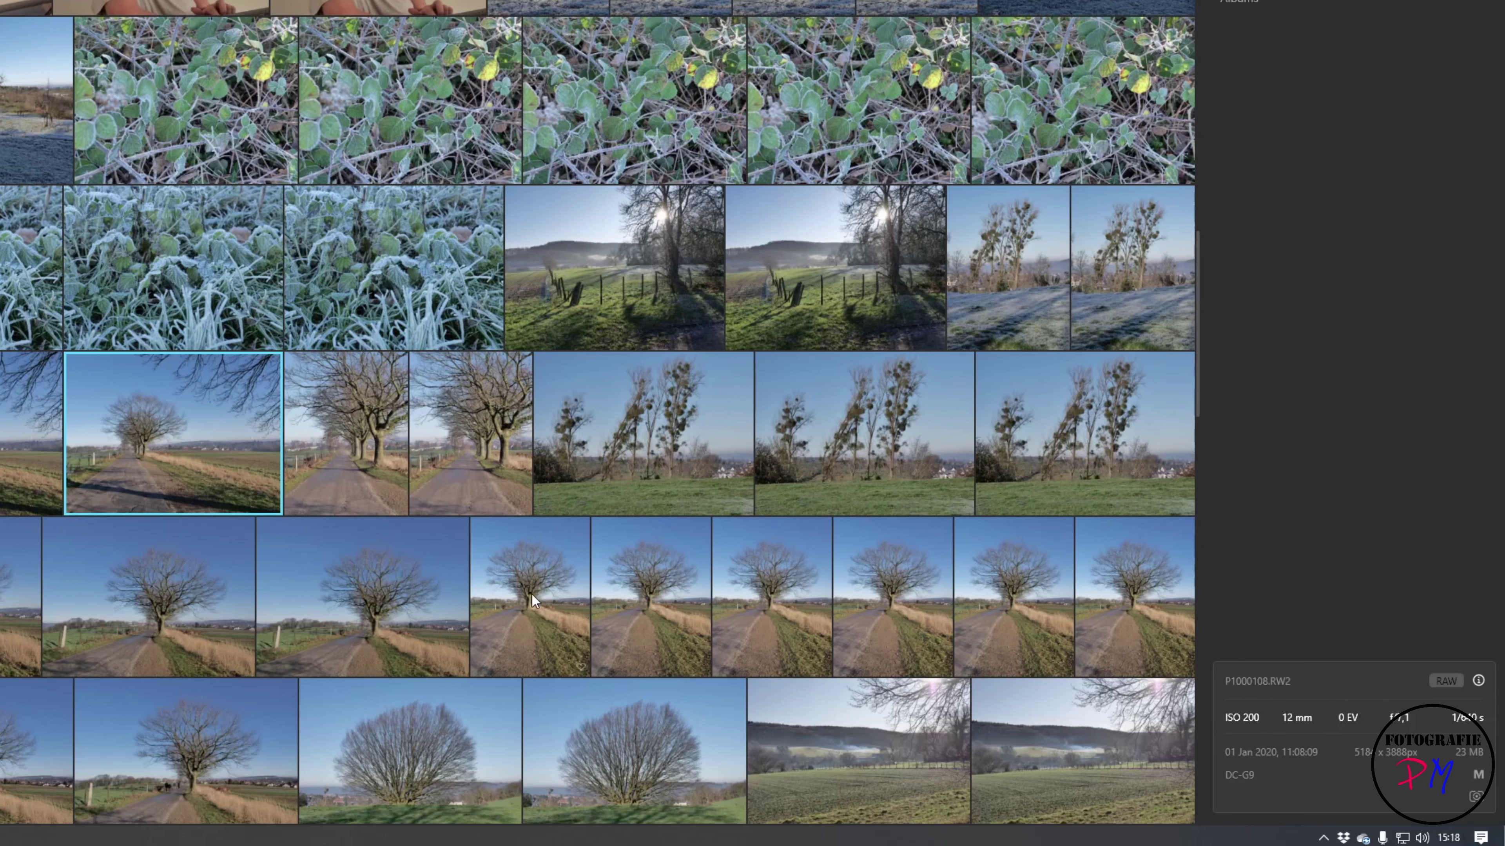
Open the winter road photo in Edit and set Color Saturation to 14
double_click(176, 484)
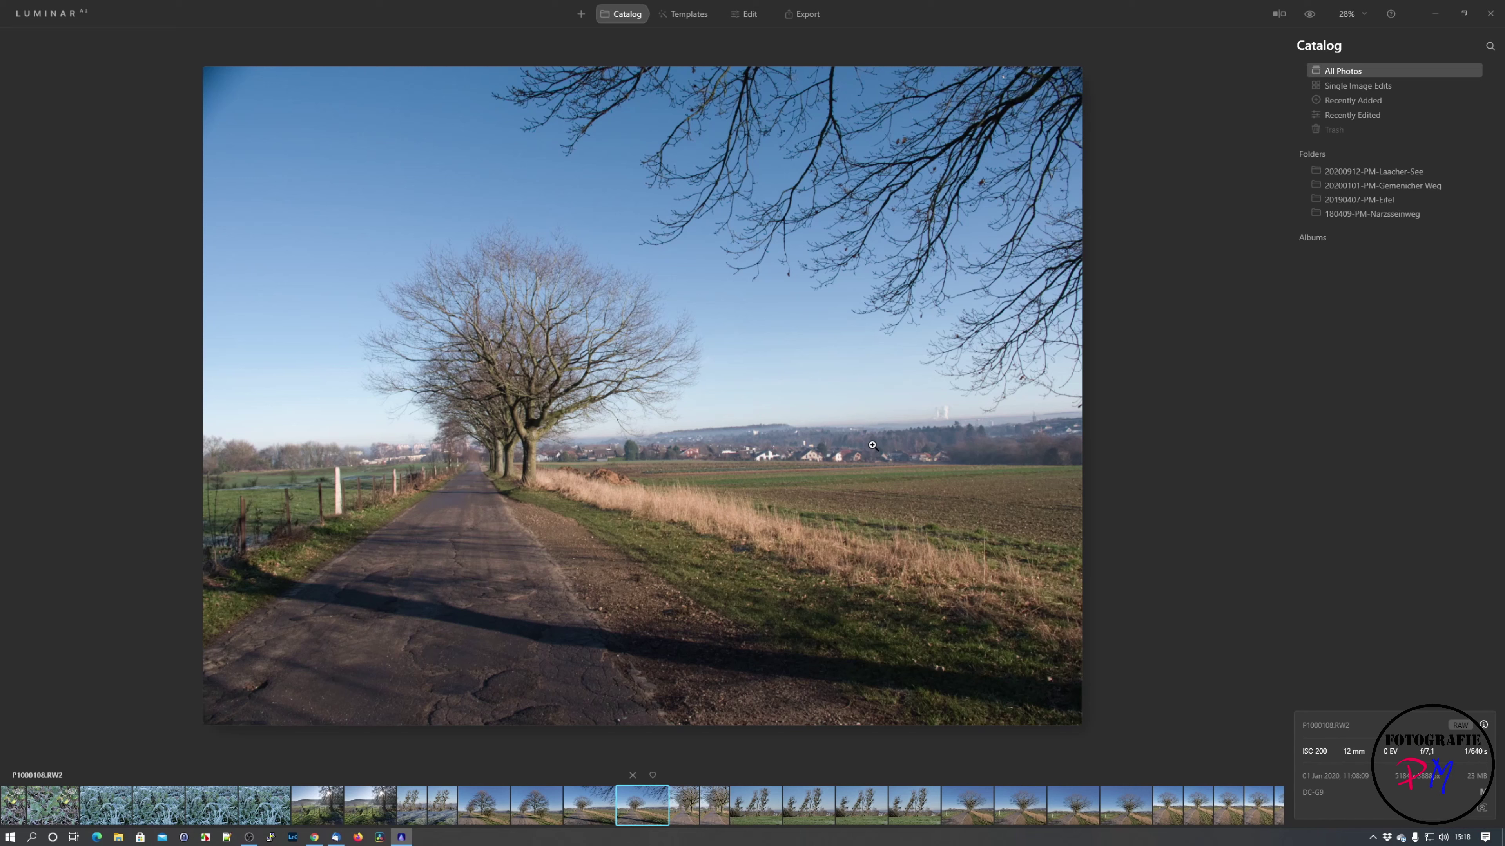
left_click(740, 17)
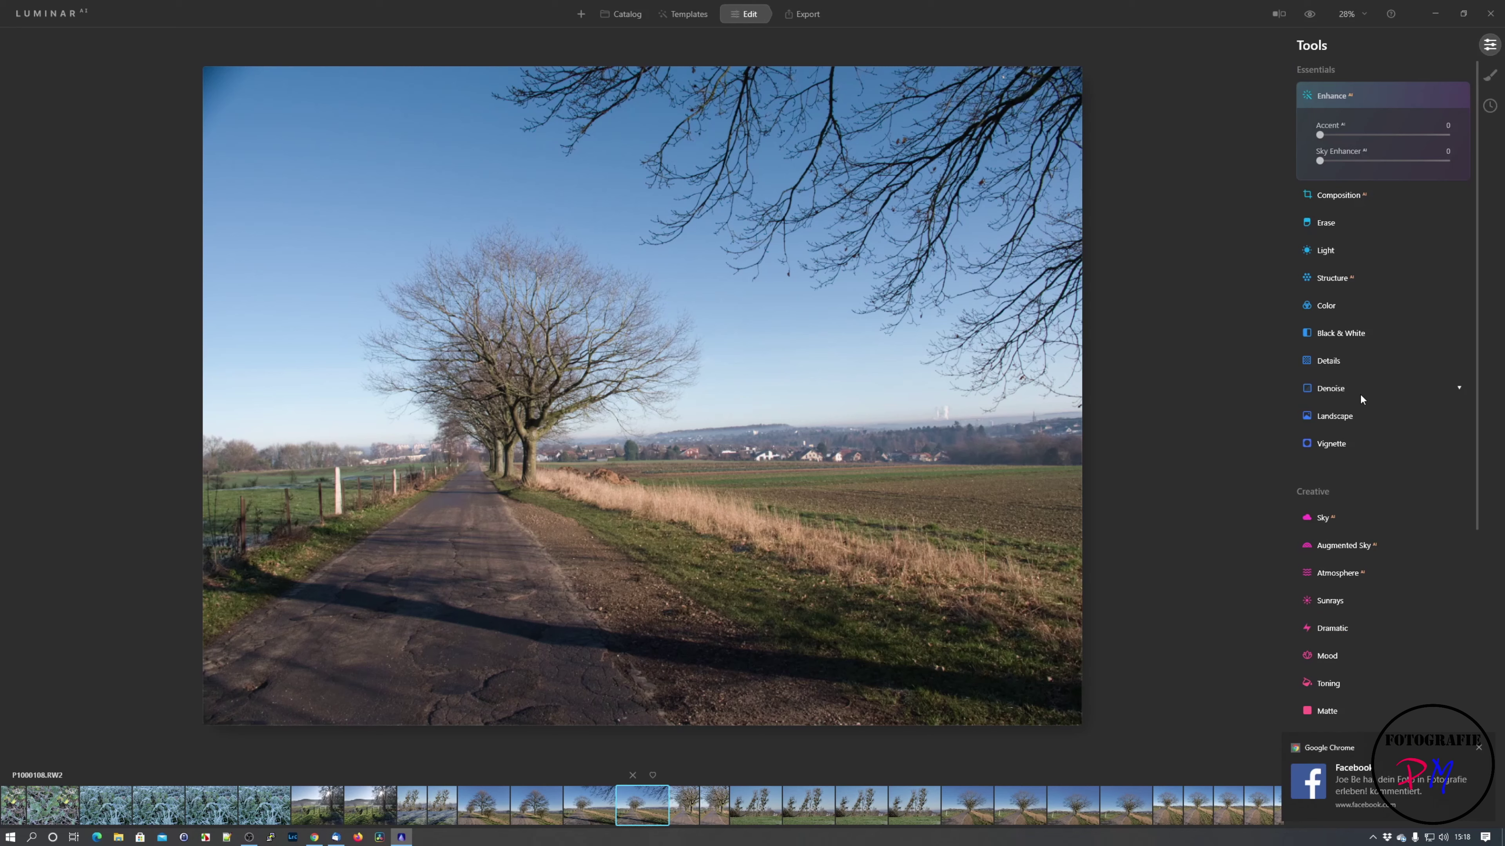
left_click(1329, 307)
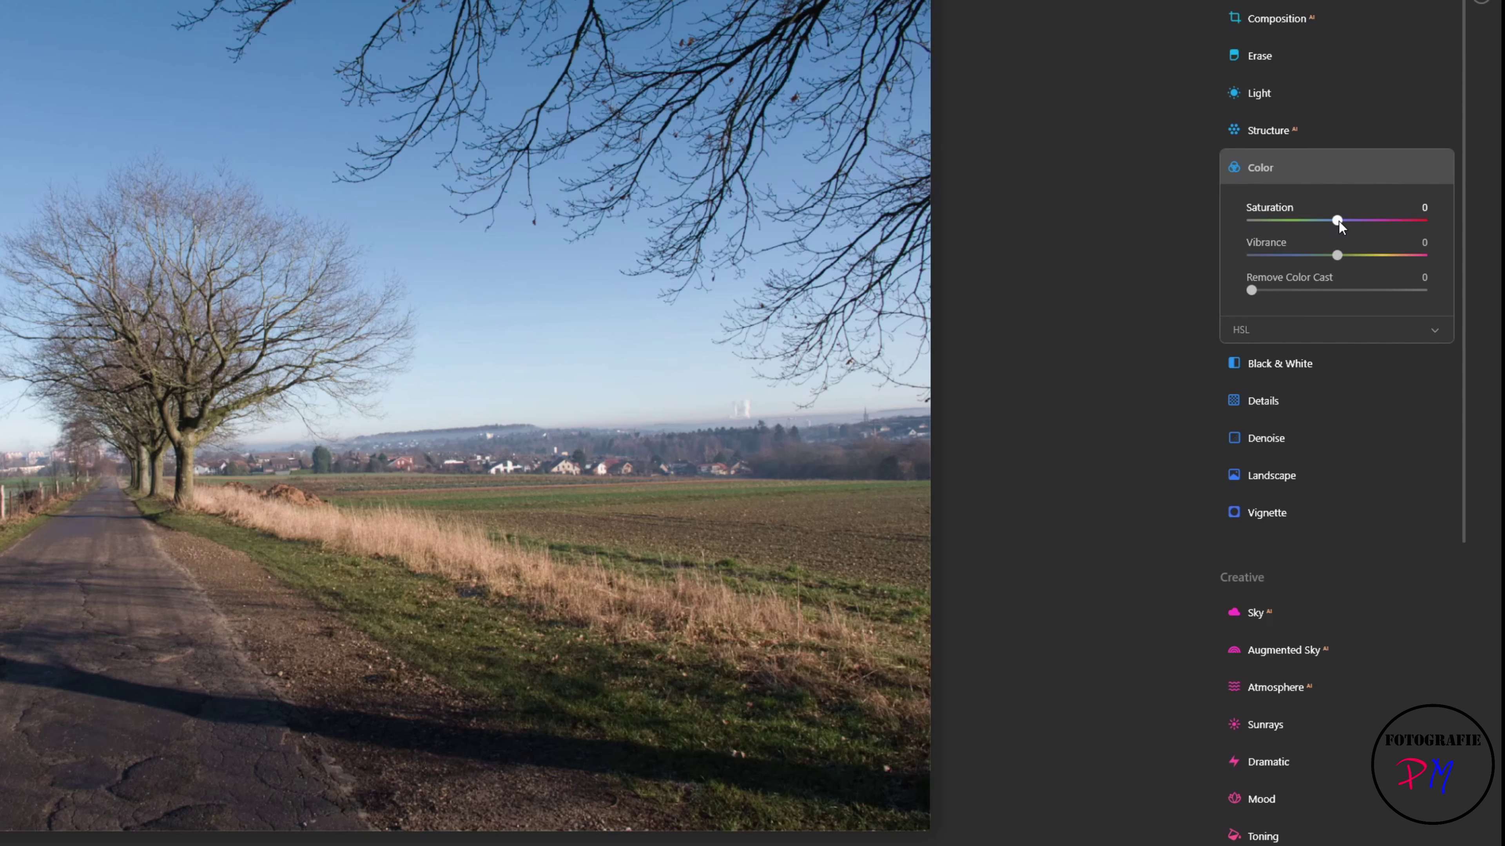
left_click_drag(1339, 221, 1351, 221)
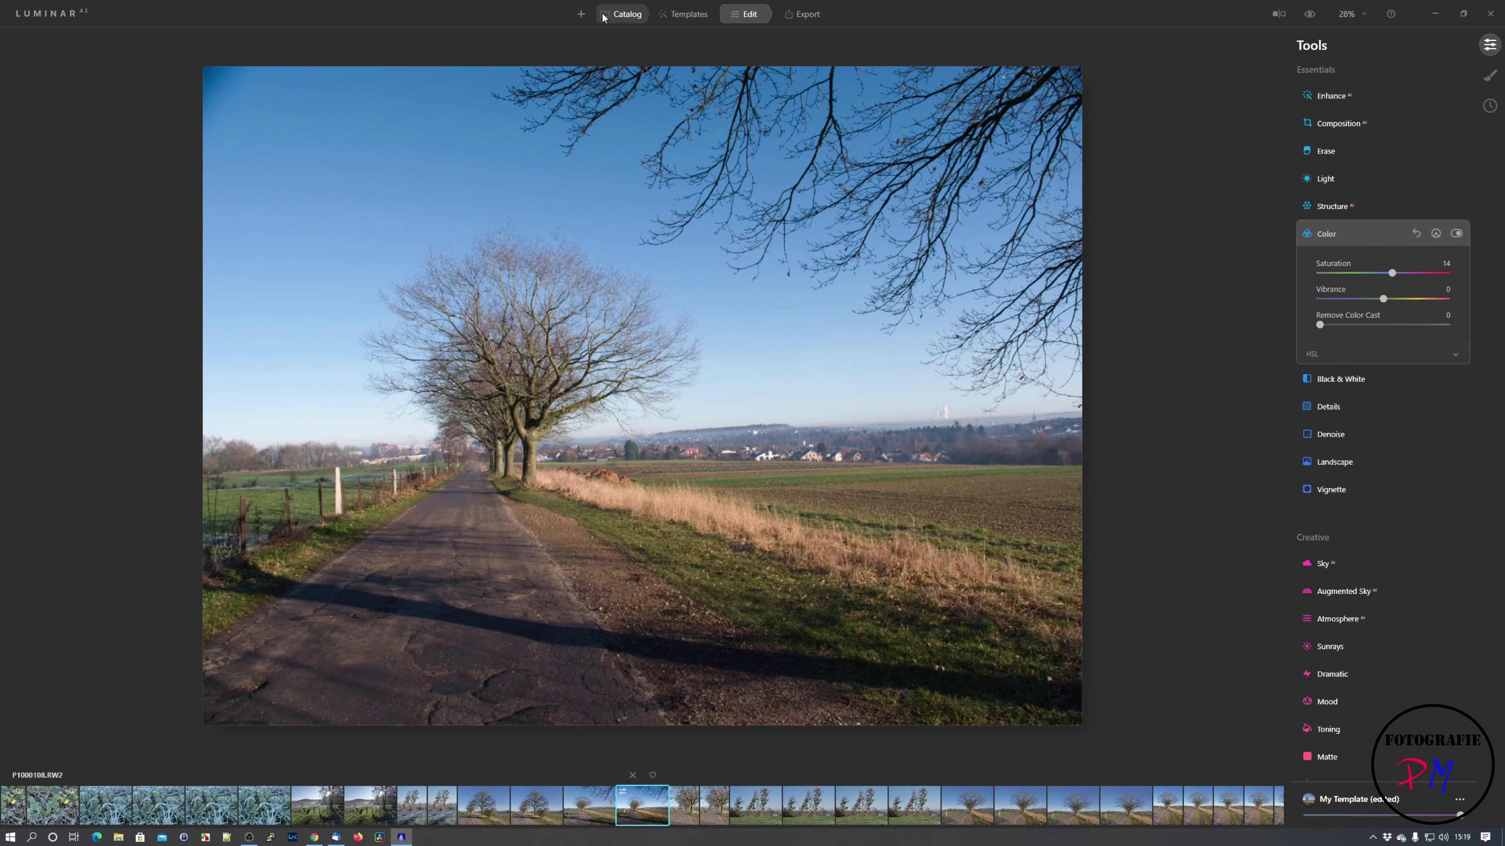
Back in the Catalog, reset the winter road photo to its original via Adjustments
left_click(620, 13)
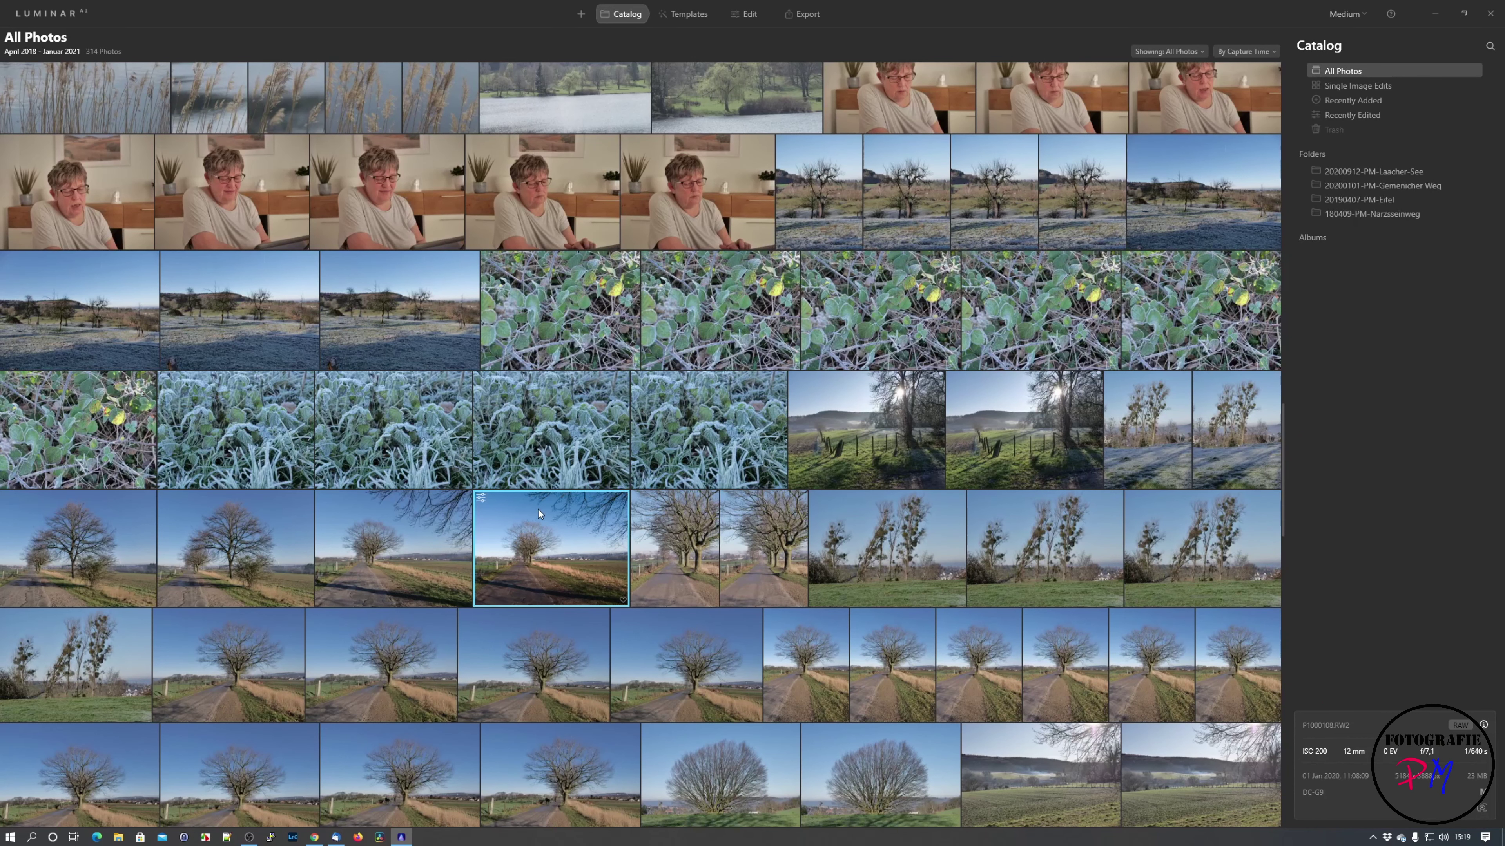
right_click(539, 509)
mouse_move(582, 573)
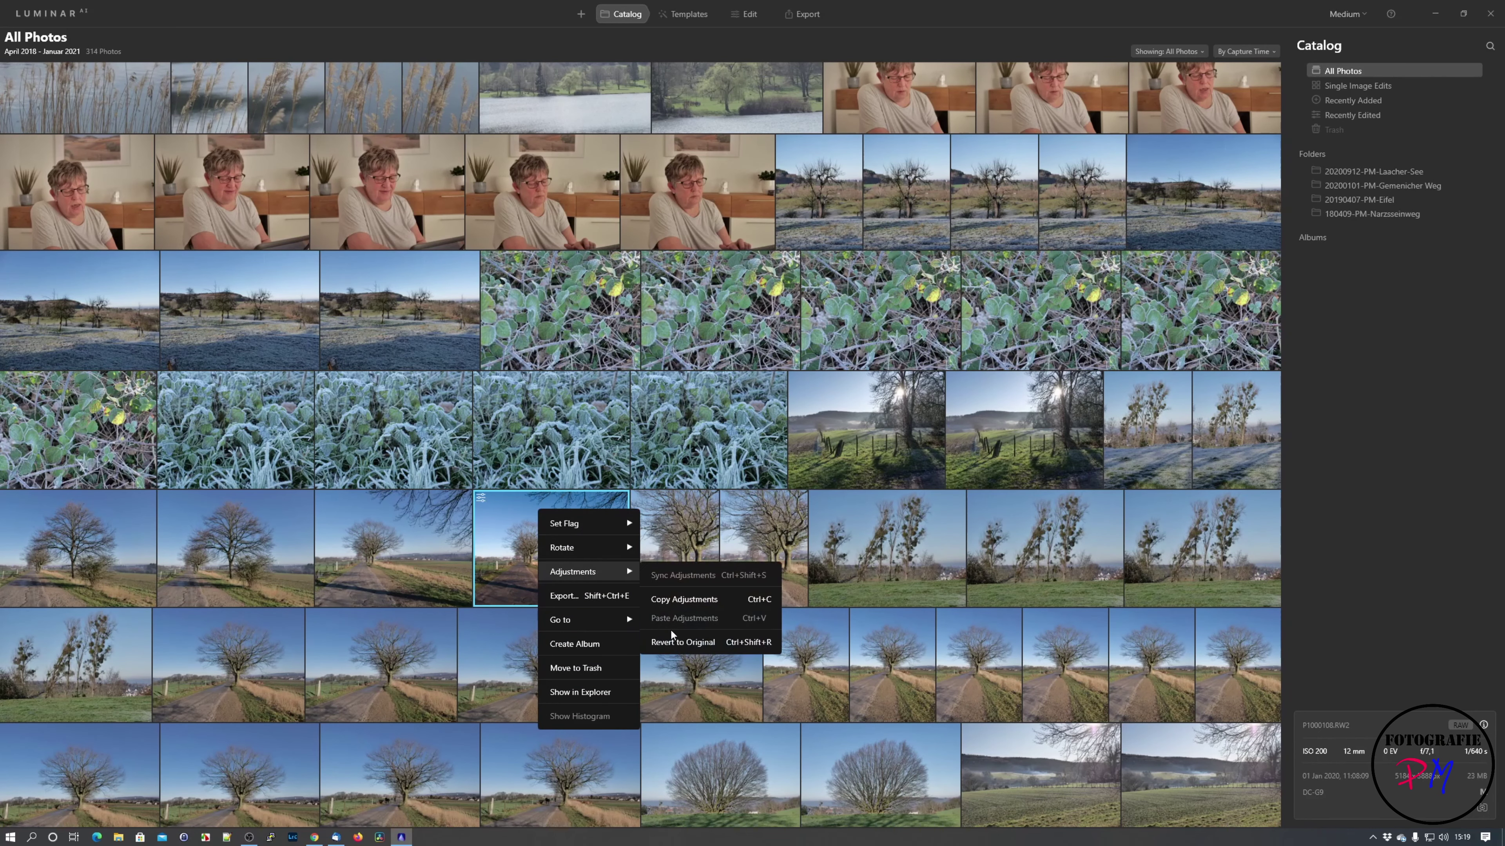
left_click(675, 641)
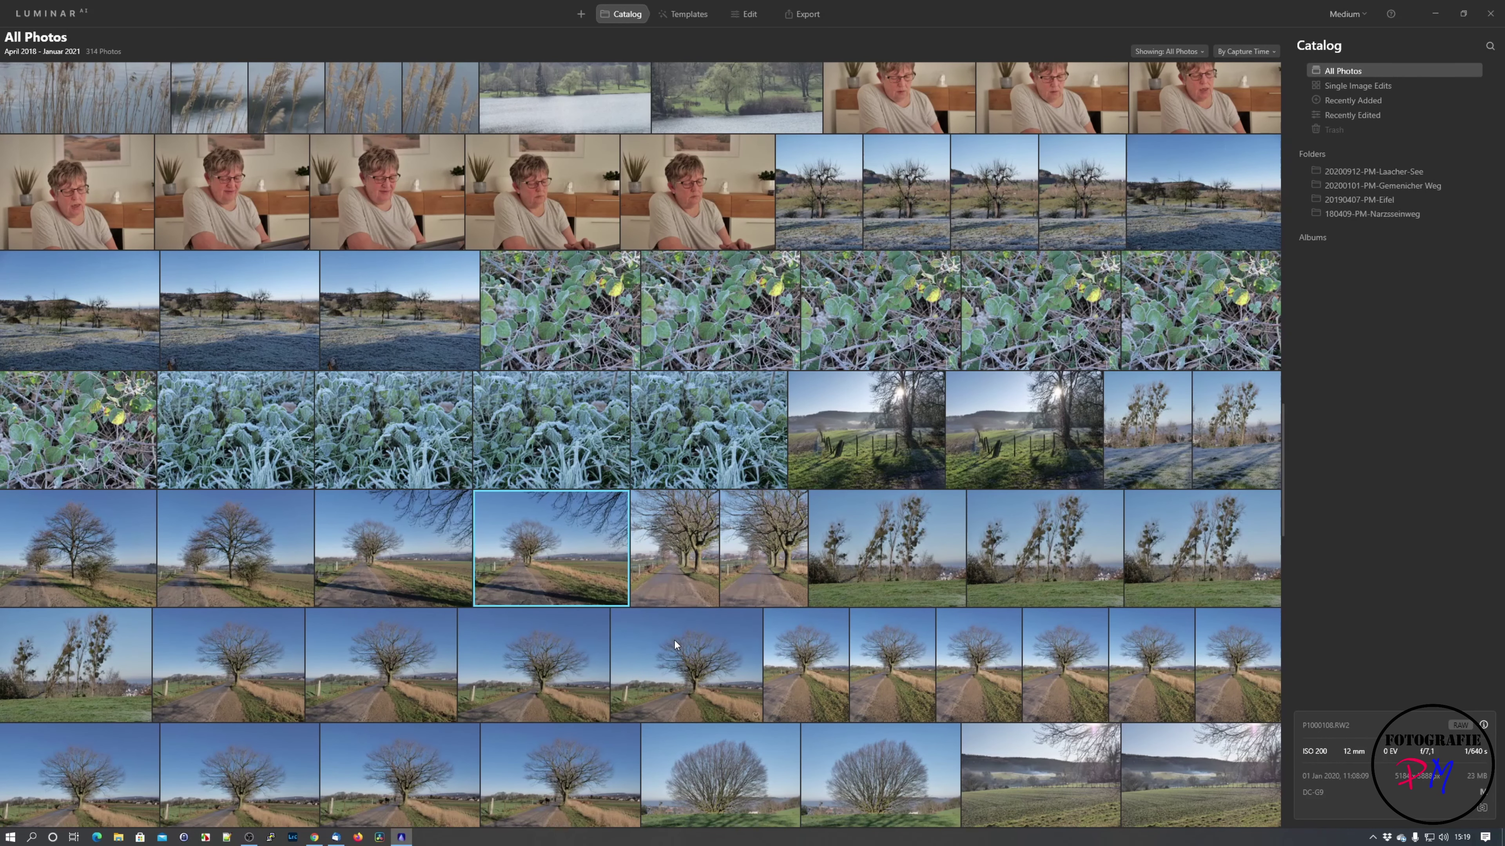
Open the single large tree photo P1000129
scroll(675, 641, "down", 10)
scroll(674, 640, "up", 2)
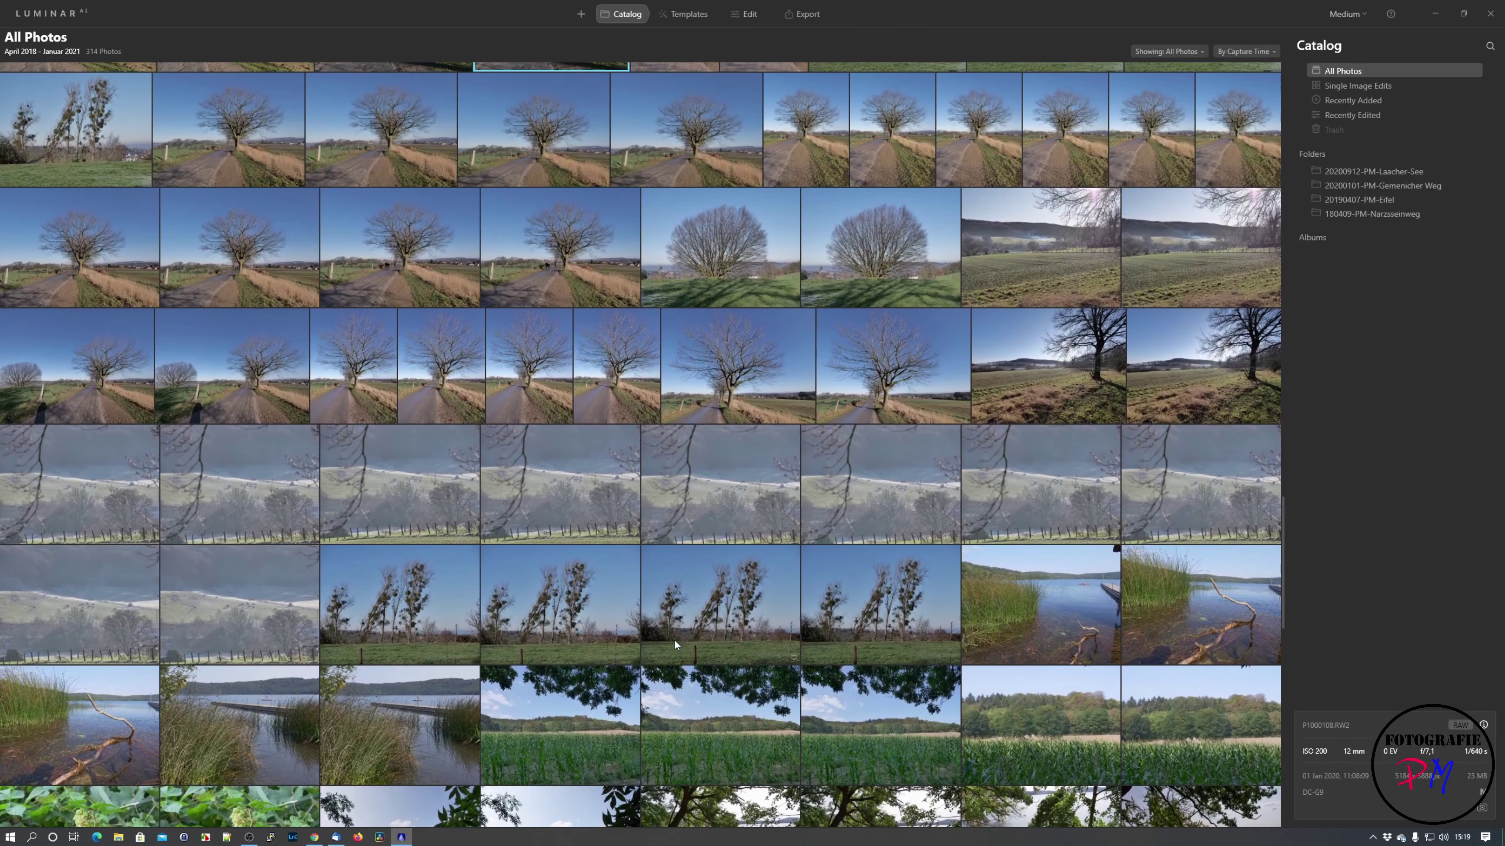
double_click(590, 288)
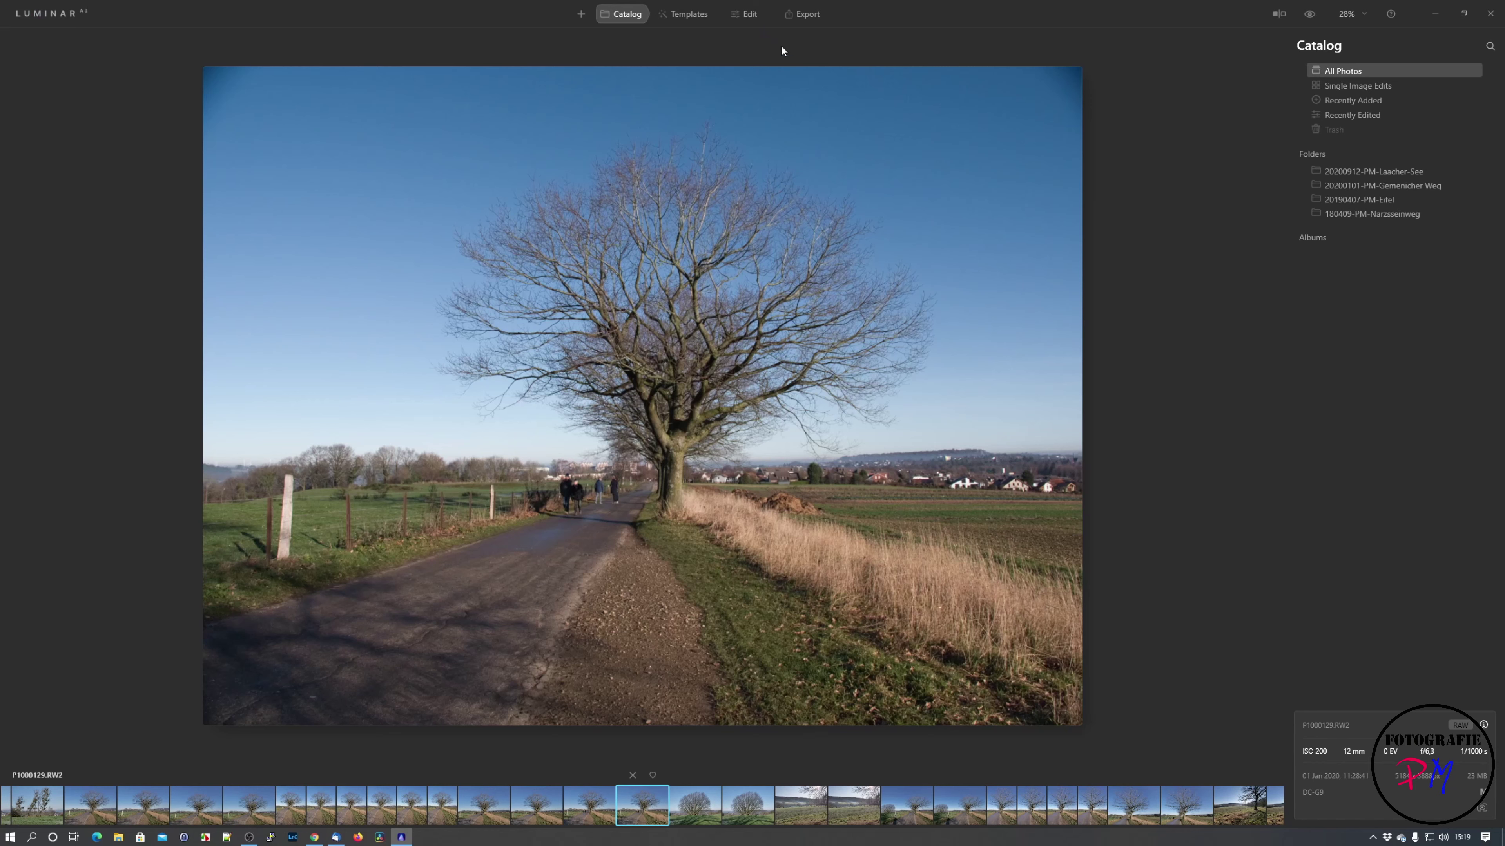
Browse the For This Photo templates for the tree photo, then return to Edit
left_click(689, 15)
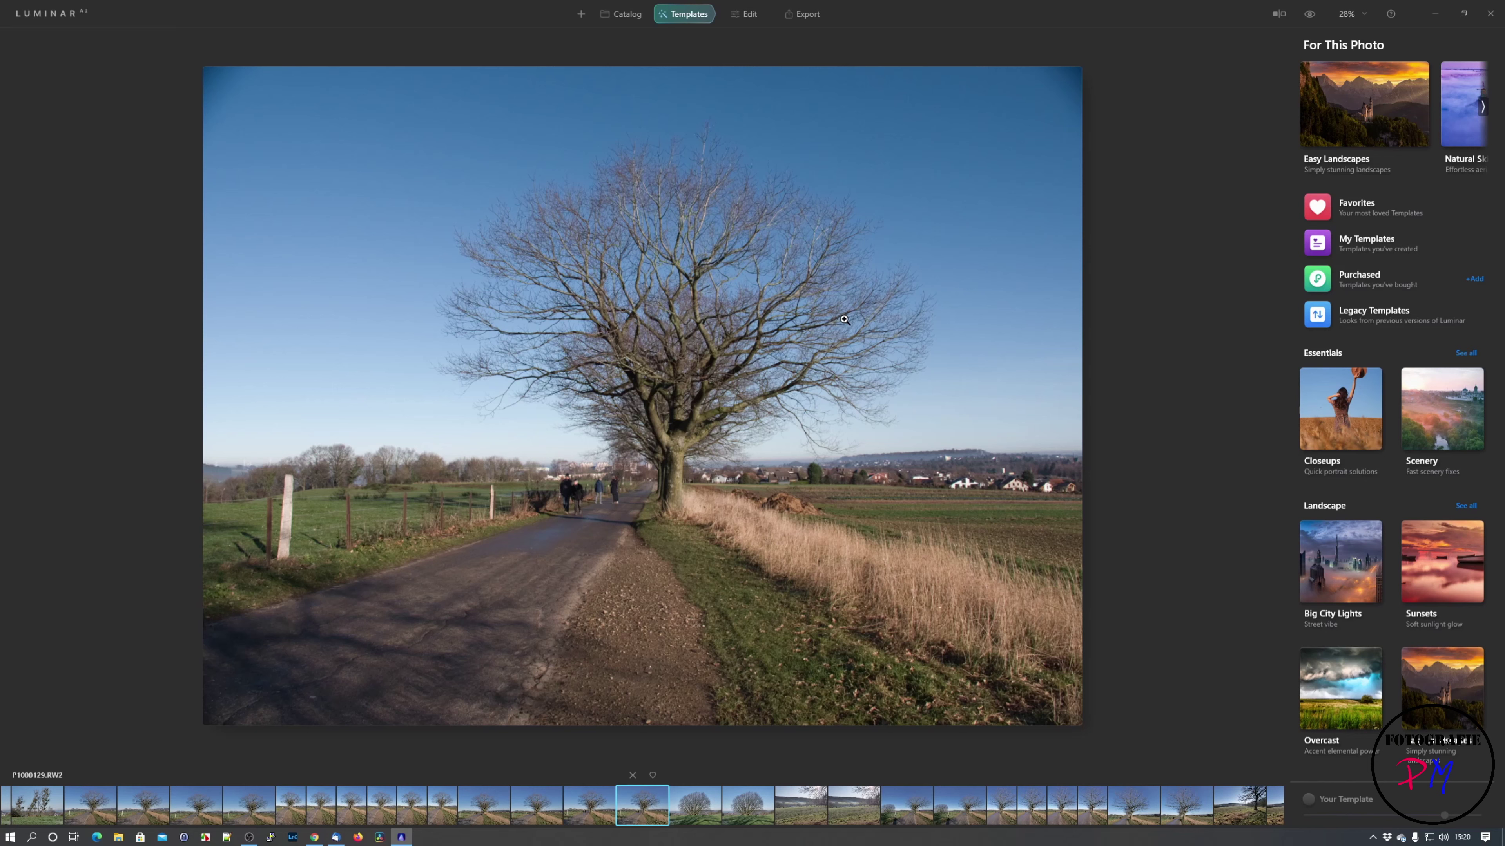
left_click(750, 14)
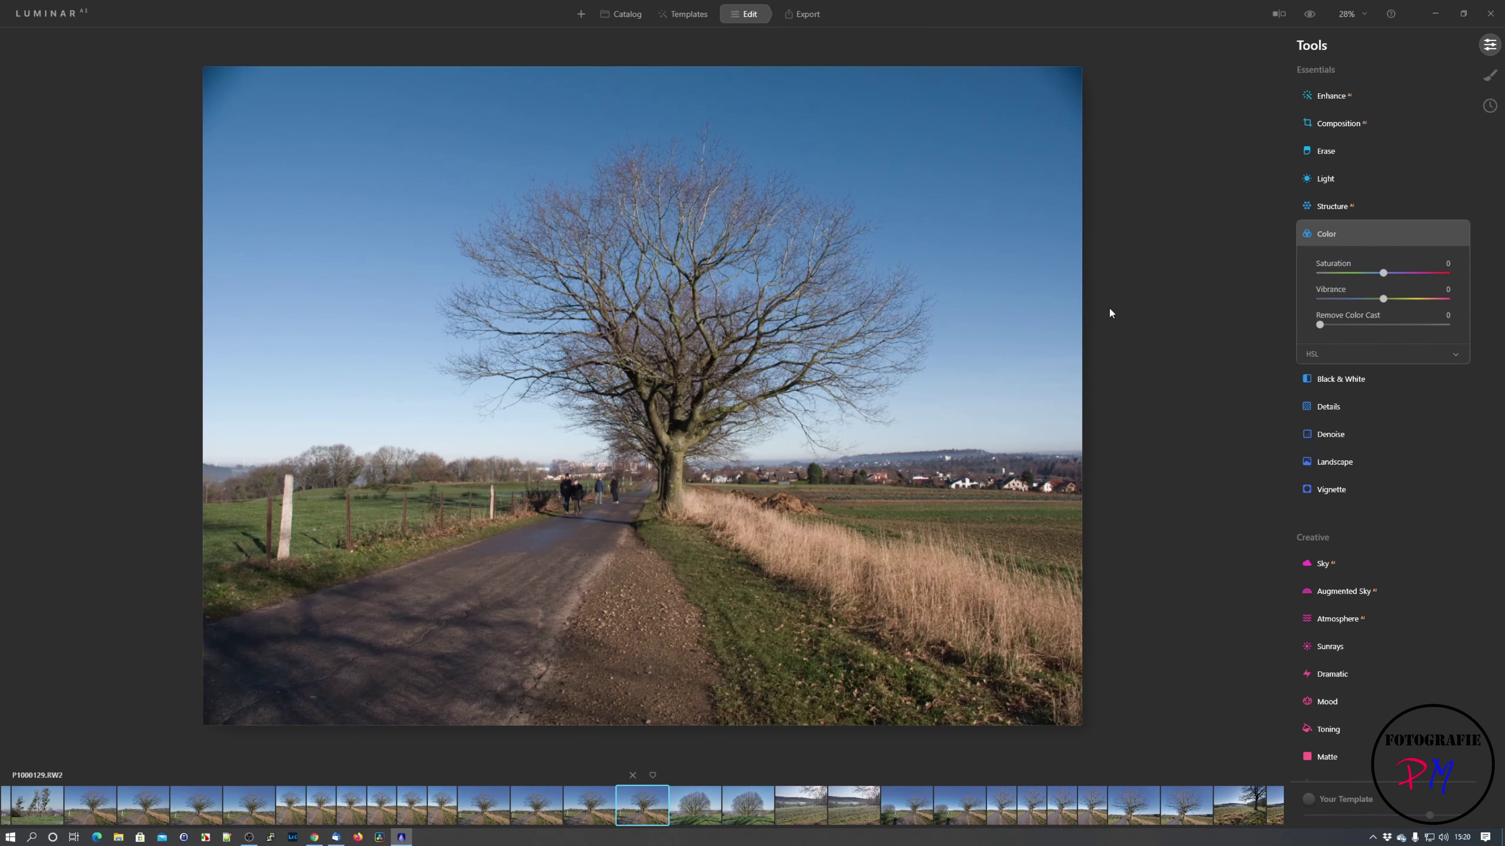
Swap the tree photo's sky for Blue Sky 5 and zoom to 100% on the branches
left_click(1326, 563)
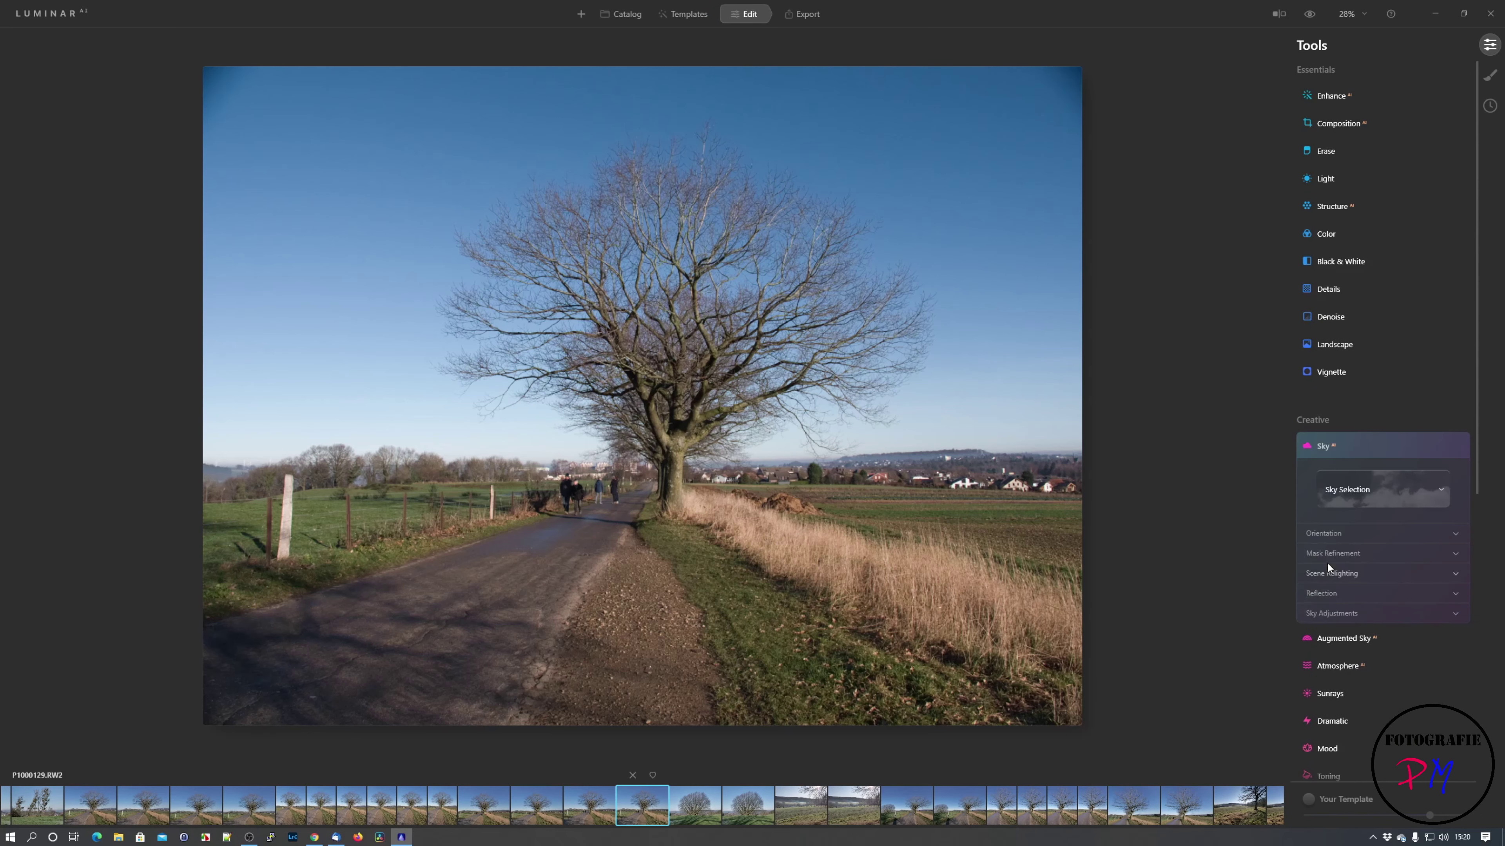
left_click(1407, 489)
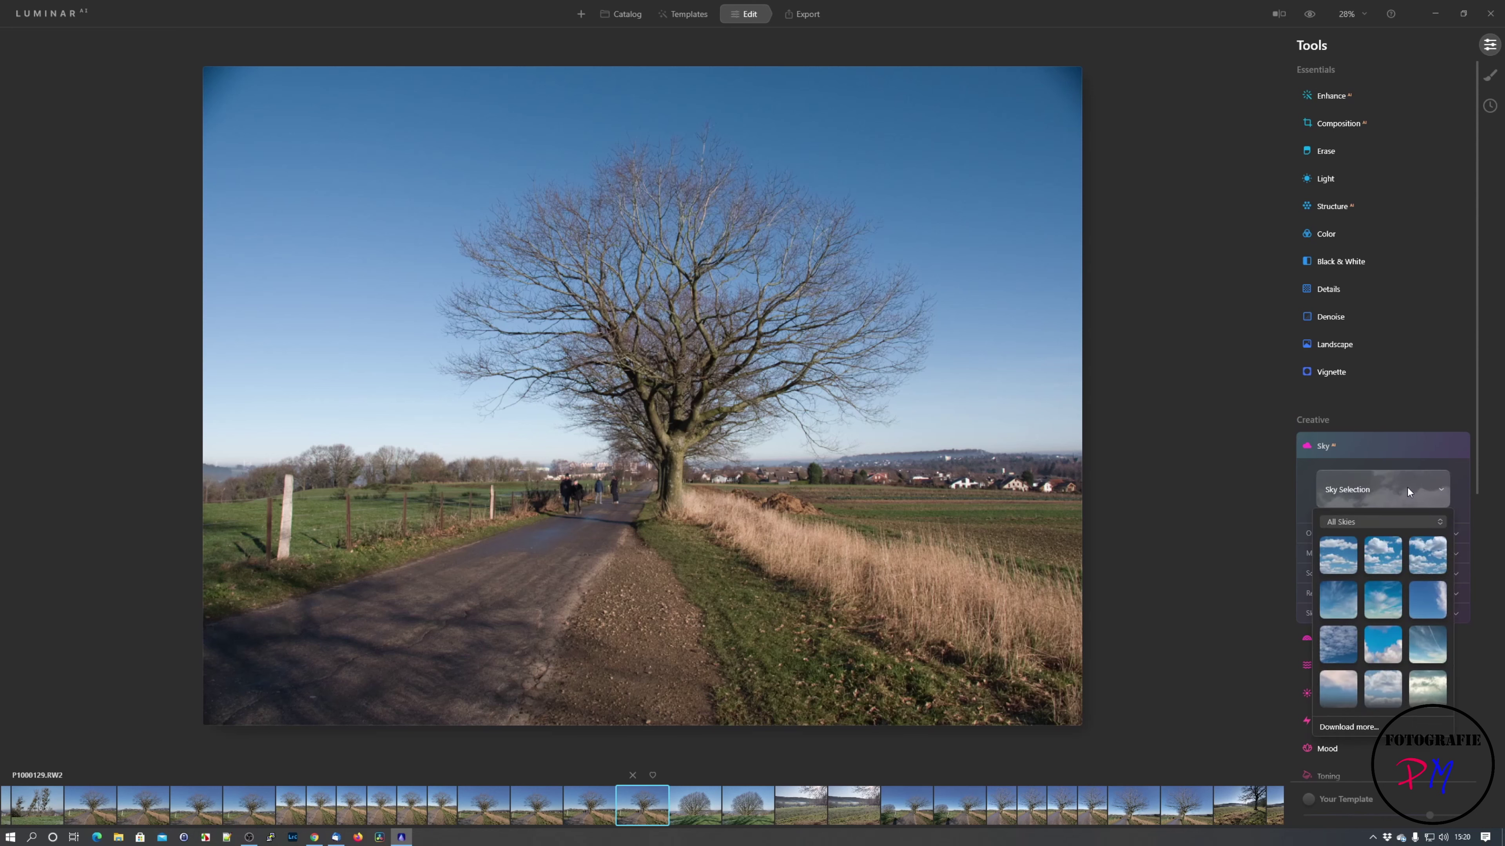
left_click(1390, 601)
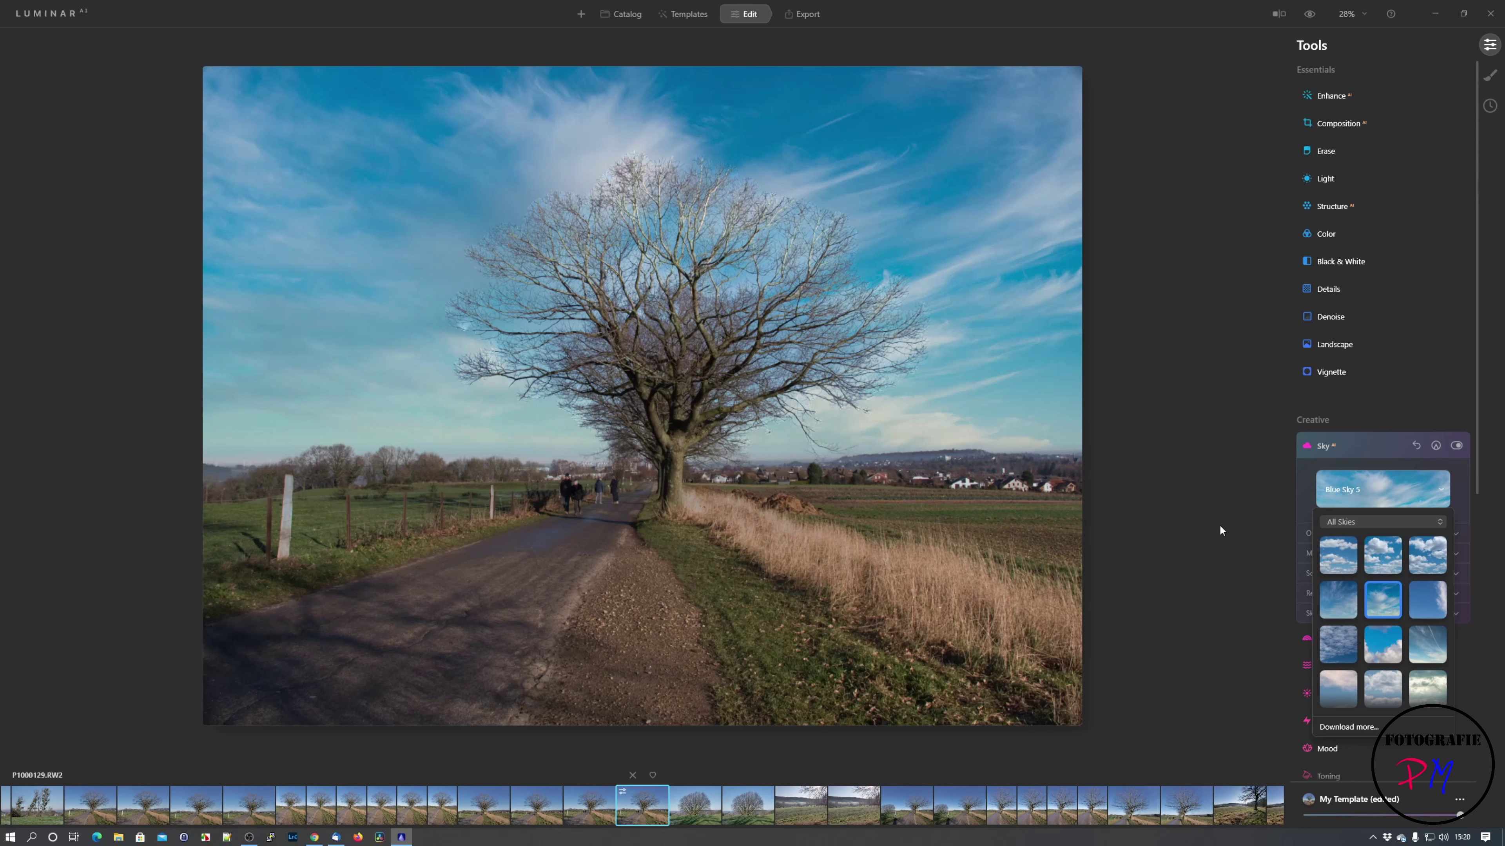
left_click(1219, 526)
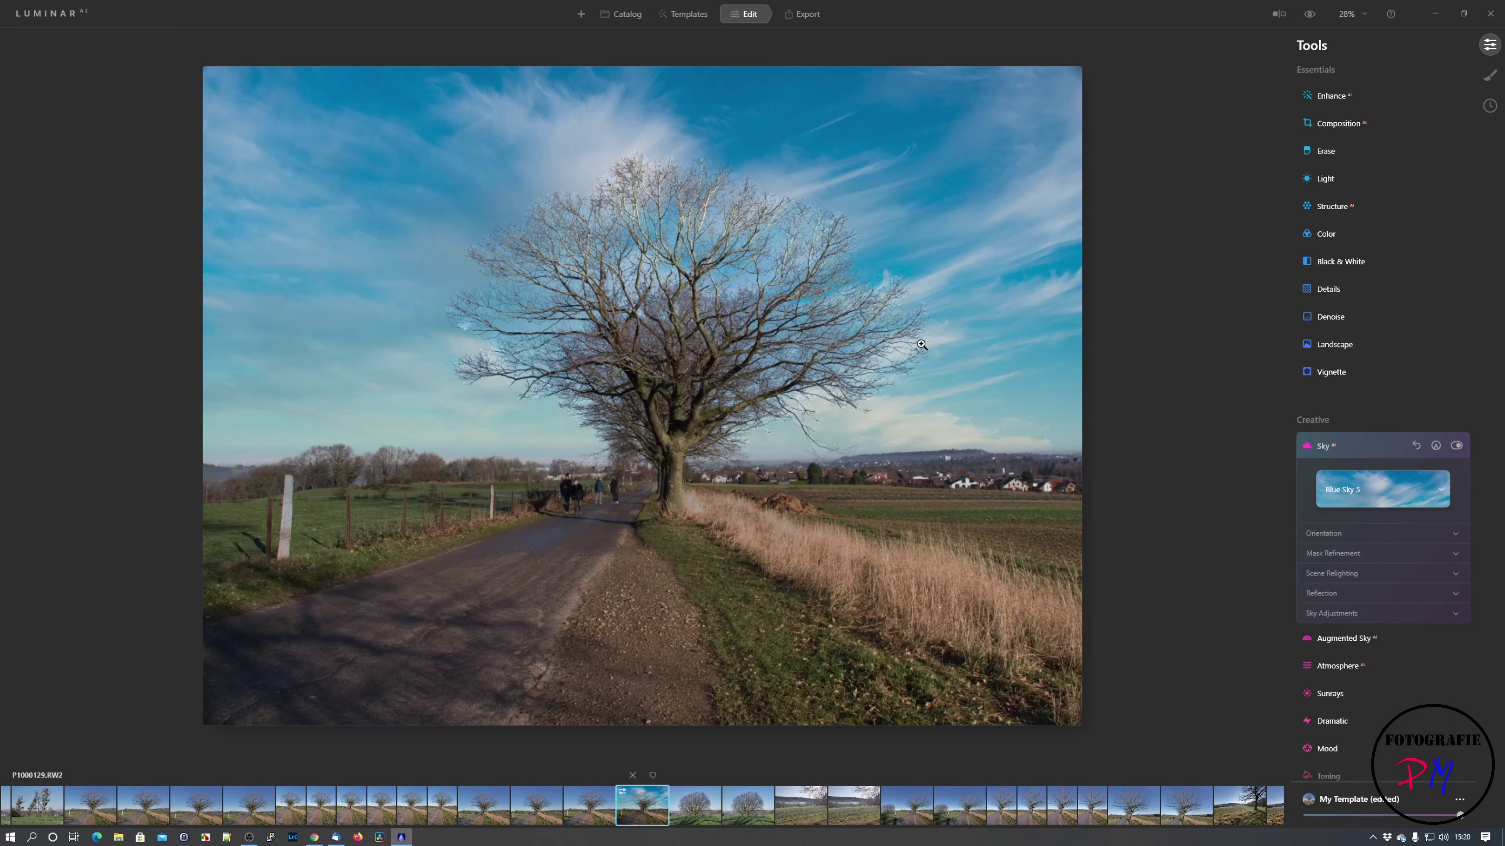
left_click(728, 249)
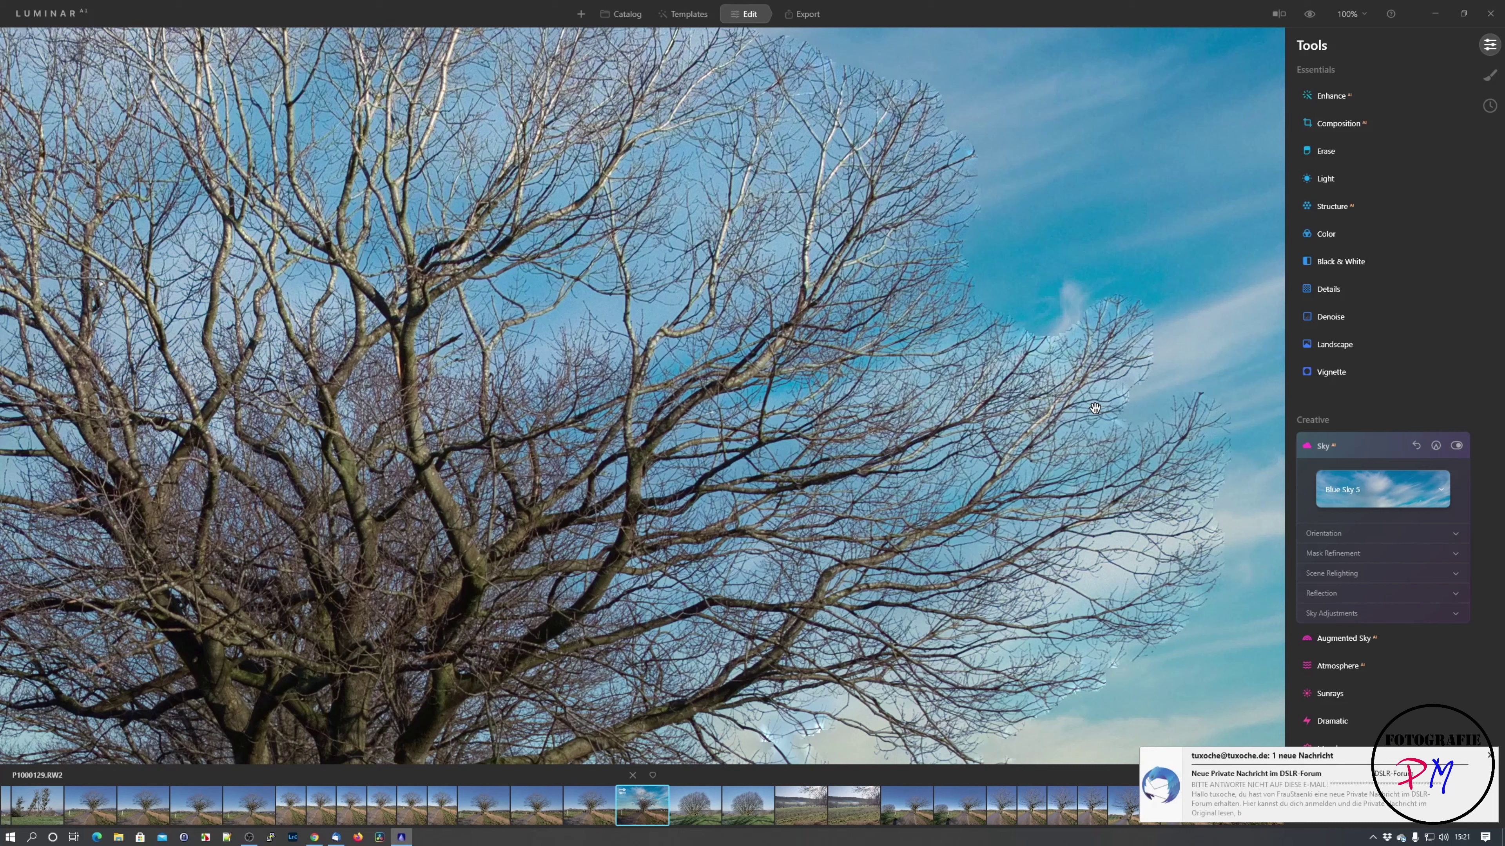
Set the sky Mask Refinement's Fix Details to 81, then fit the photo back in view
left_click(1335, 535)
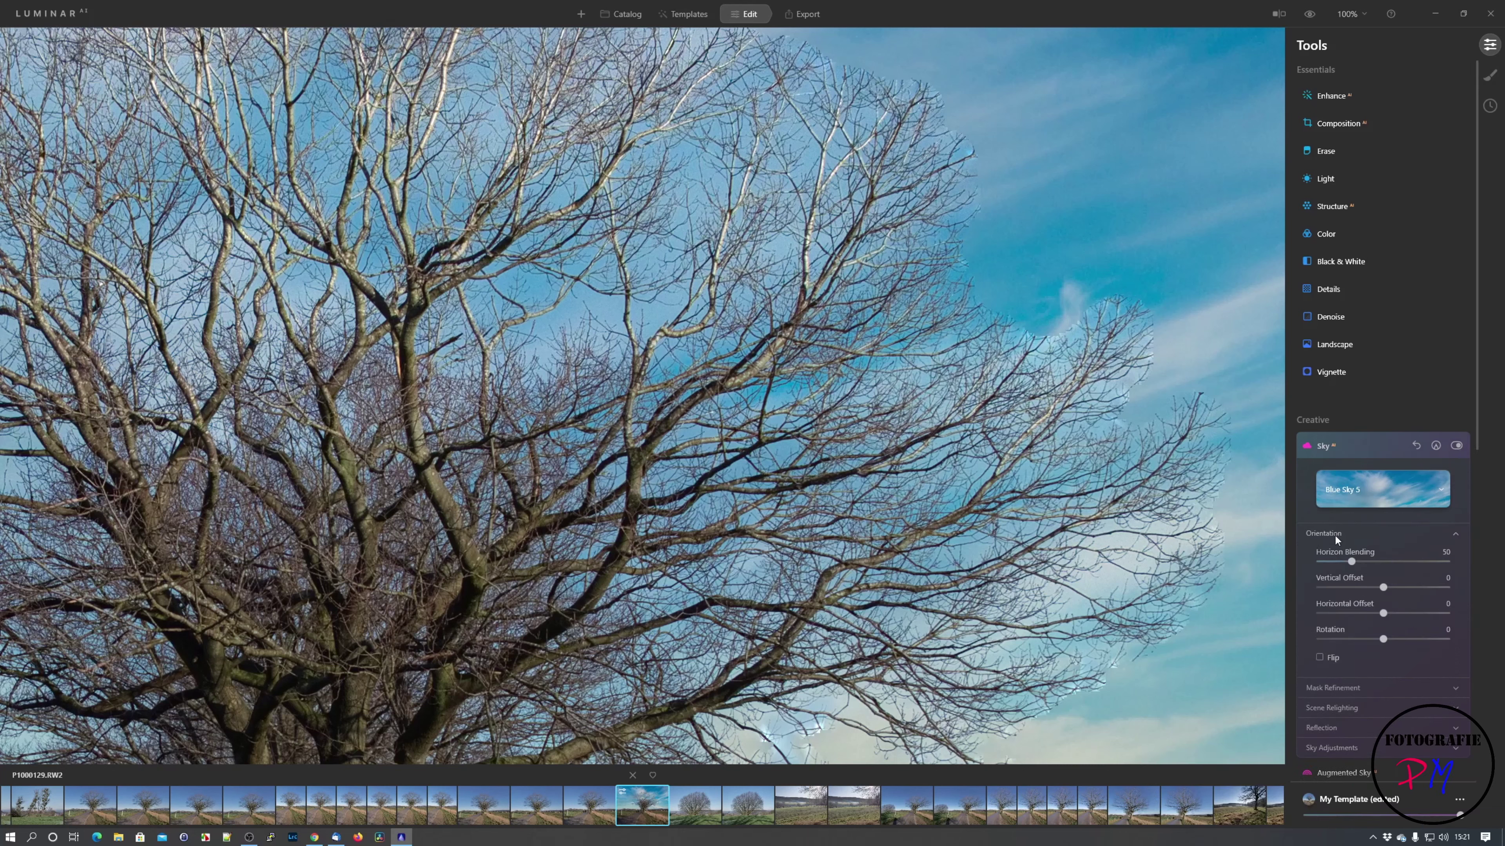
left_click(1321, 687)
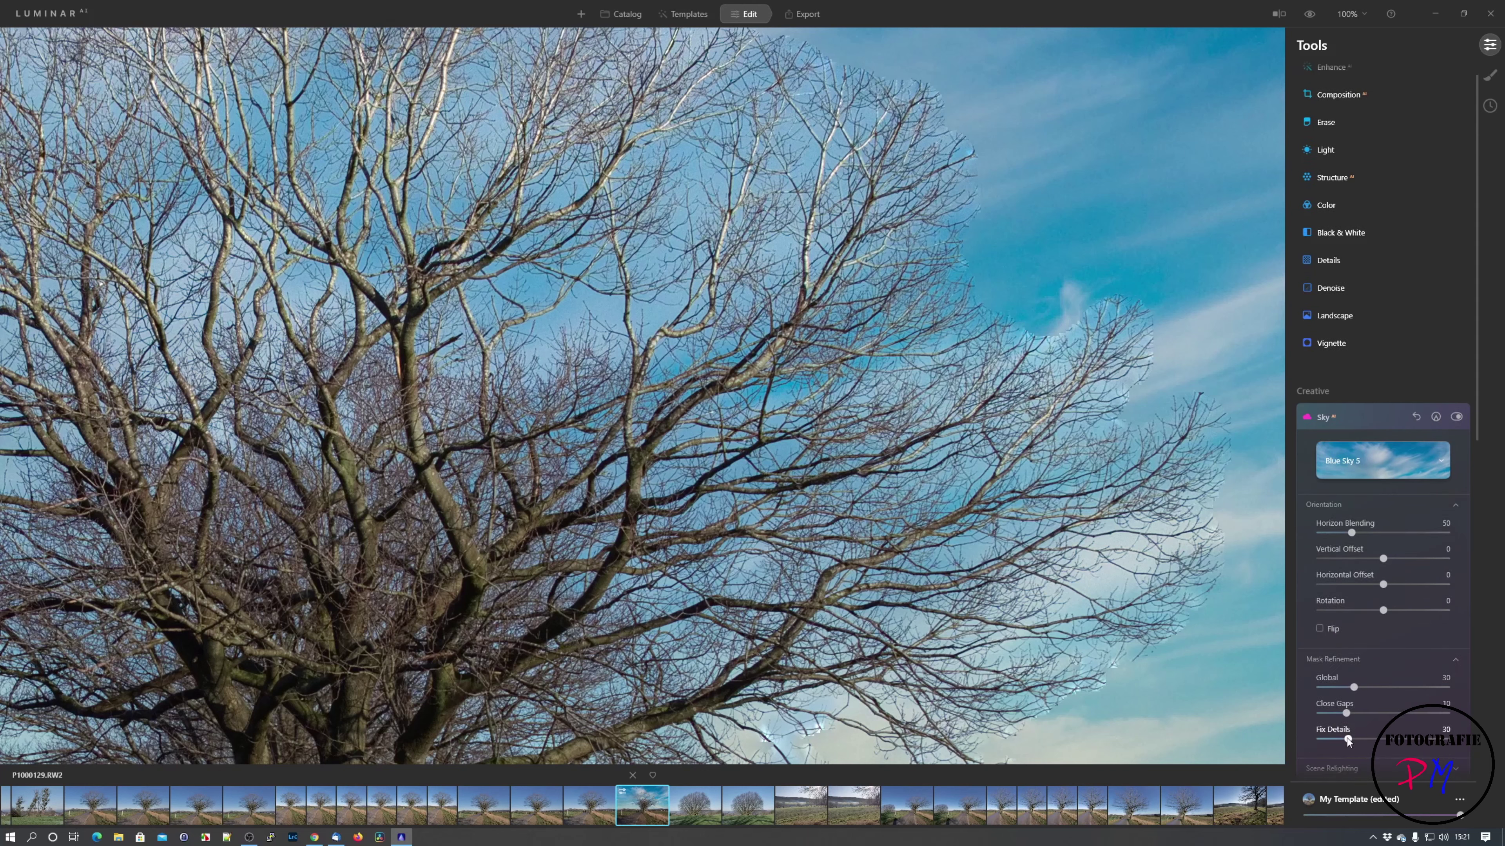
left_click_drag(1349, 741, 1419, 746)
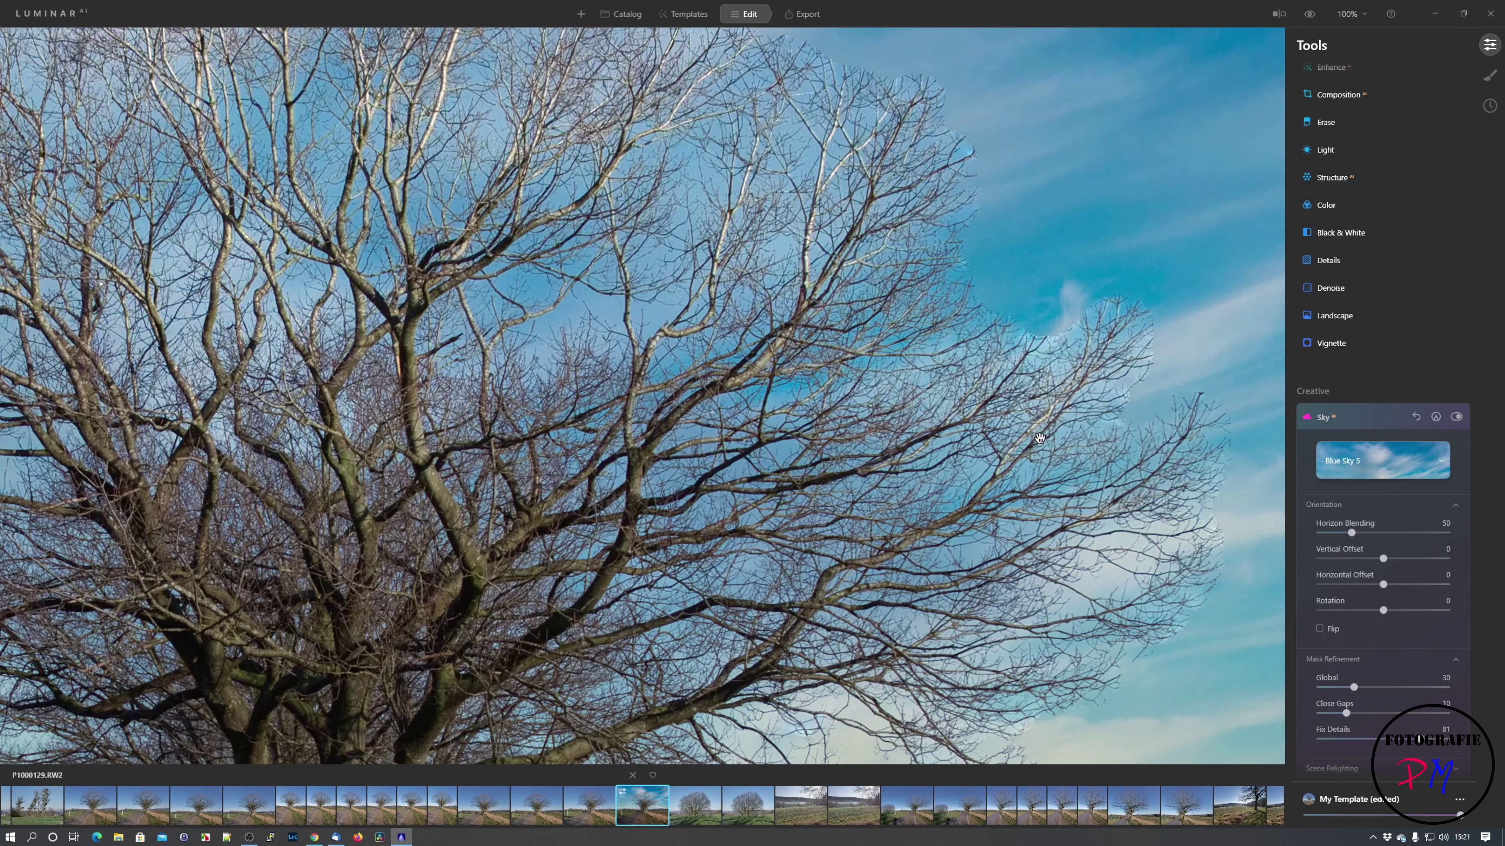
left_click(1024, 438)
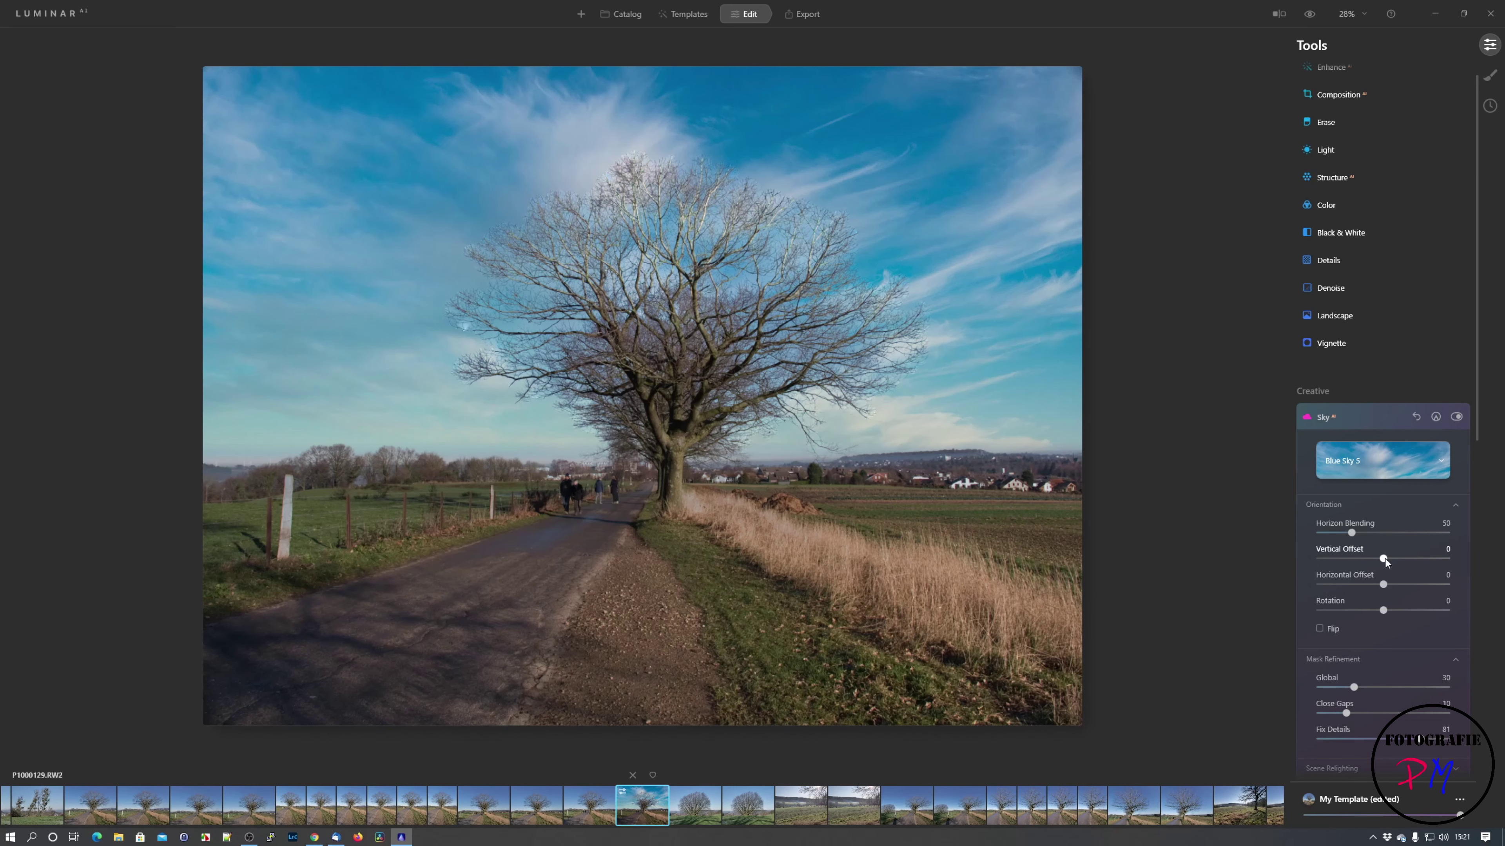
Set the replacement sky's Vertical Offset to -22 so the clouds sit lower behind the tree
mouse_move(1386, 557)
left_mouse_down()
mouse_move(1402, 557)
mouse_move(1370, 558)
mouse_move(1384, 586)
left_mouse_up()
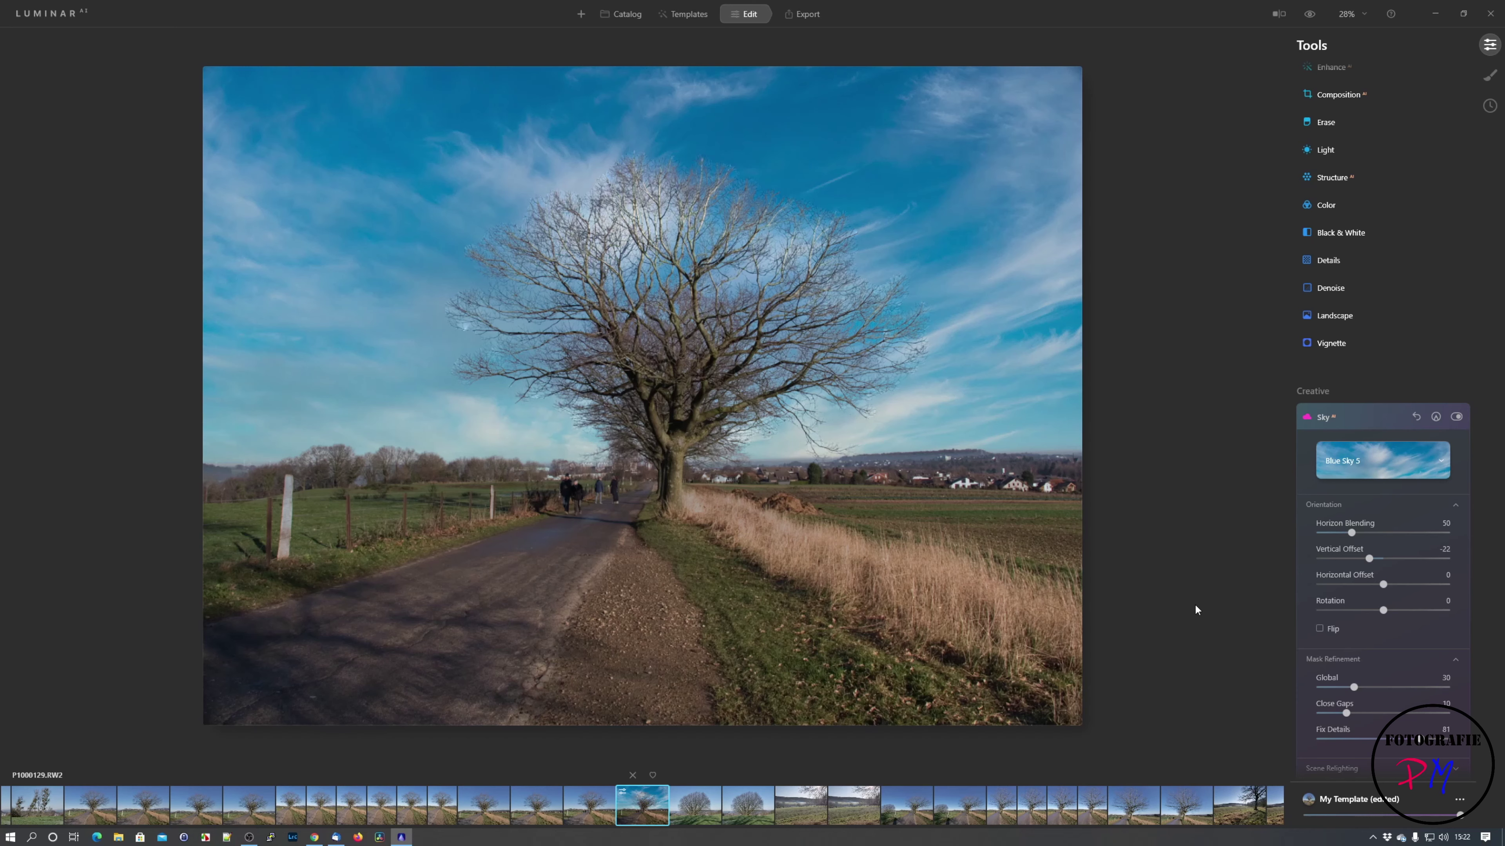
scroll(1195, 611, "down", 2)
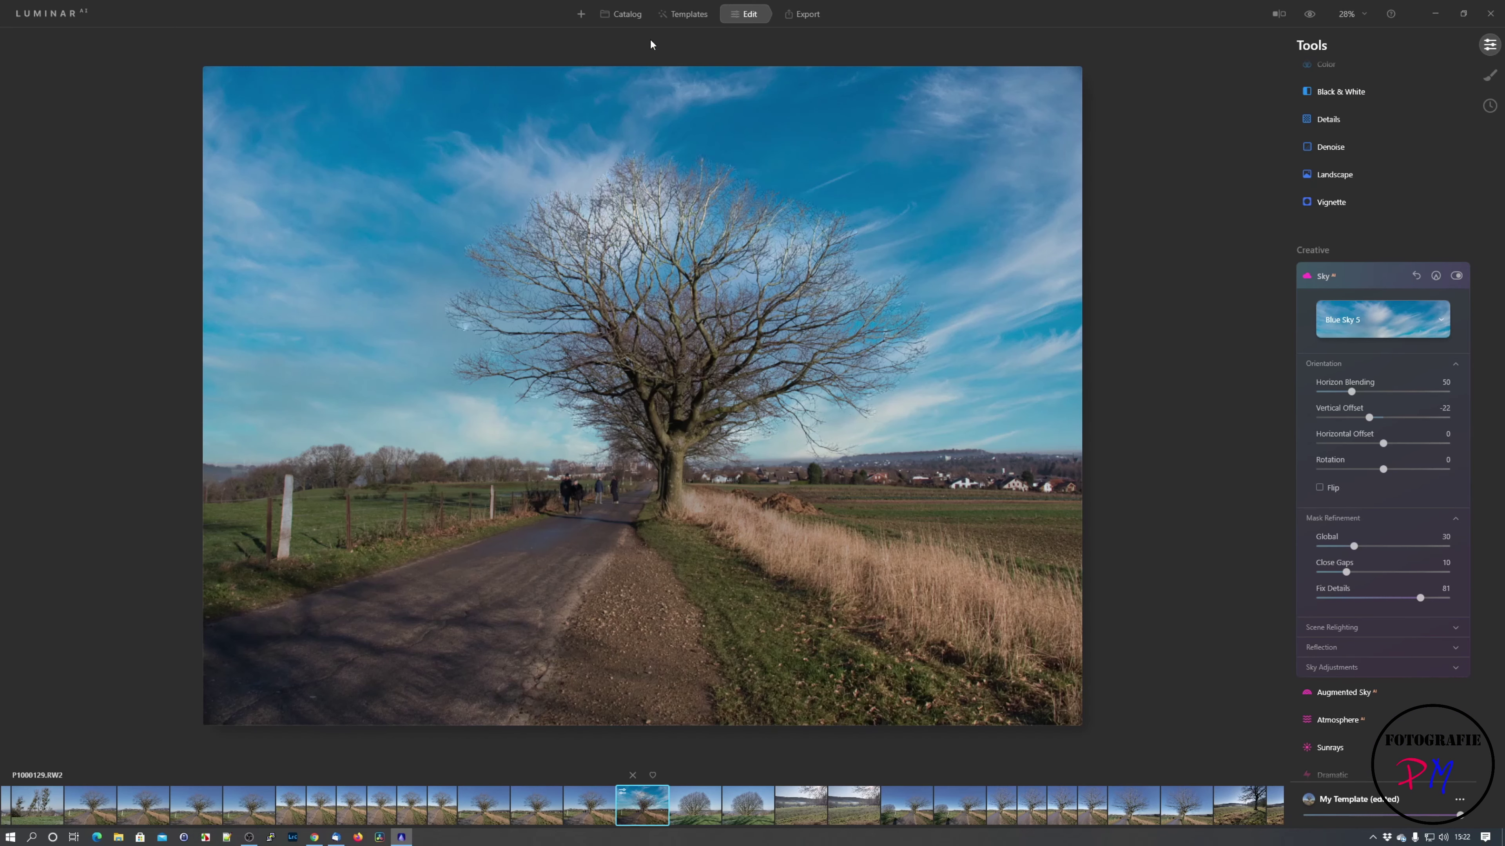
Return to the Catalog and open the sunlit lake photo with reeds and an overhanging tree
left_click(622, 14)
right_click(603, 221)
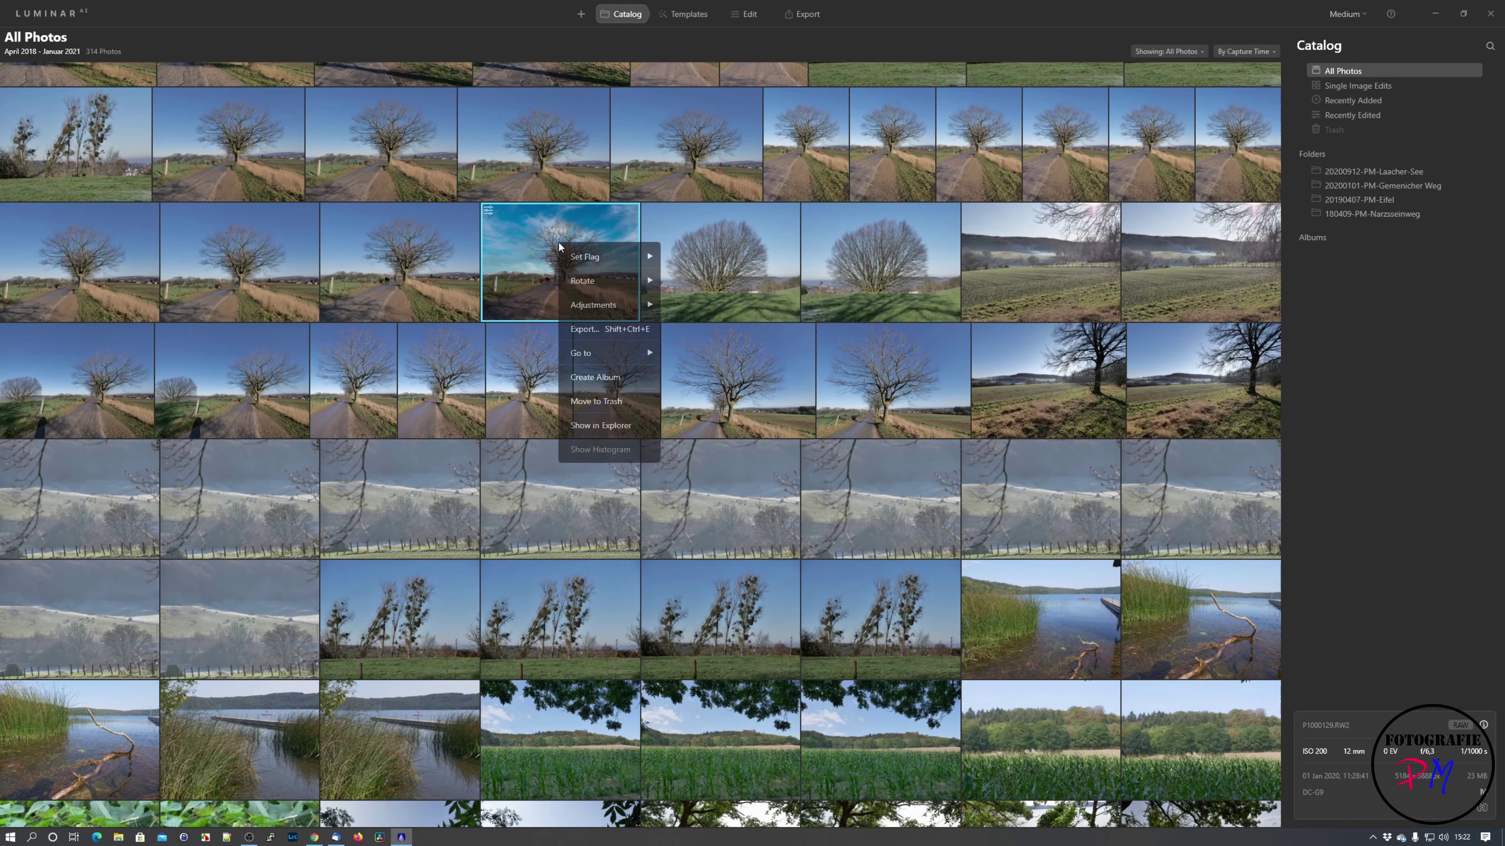
key("Escape")
scroll(685, 375, "down", 3)
scroll(685, 375, "down", 5)
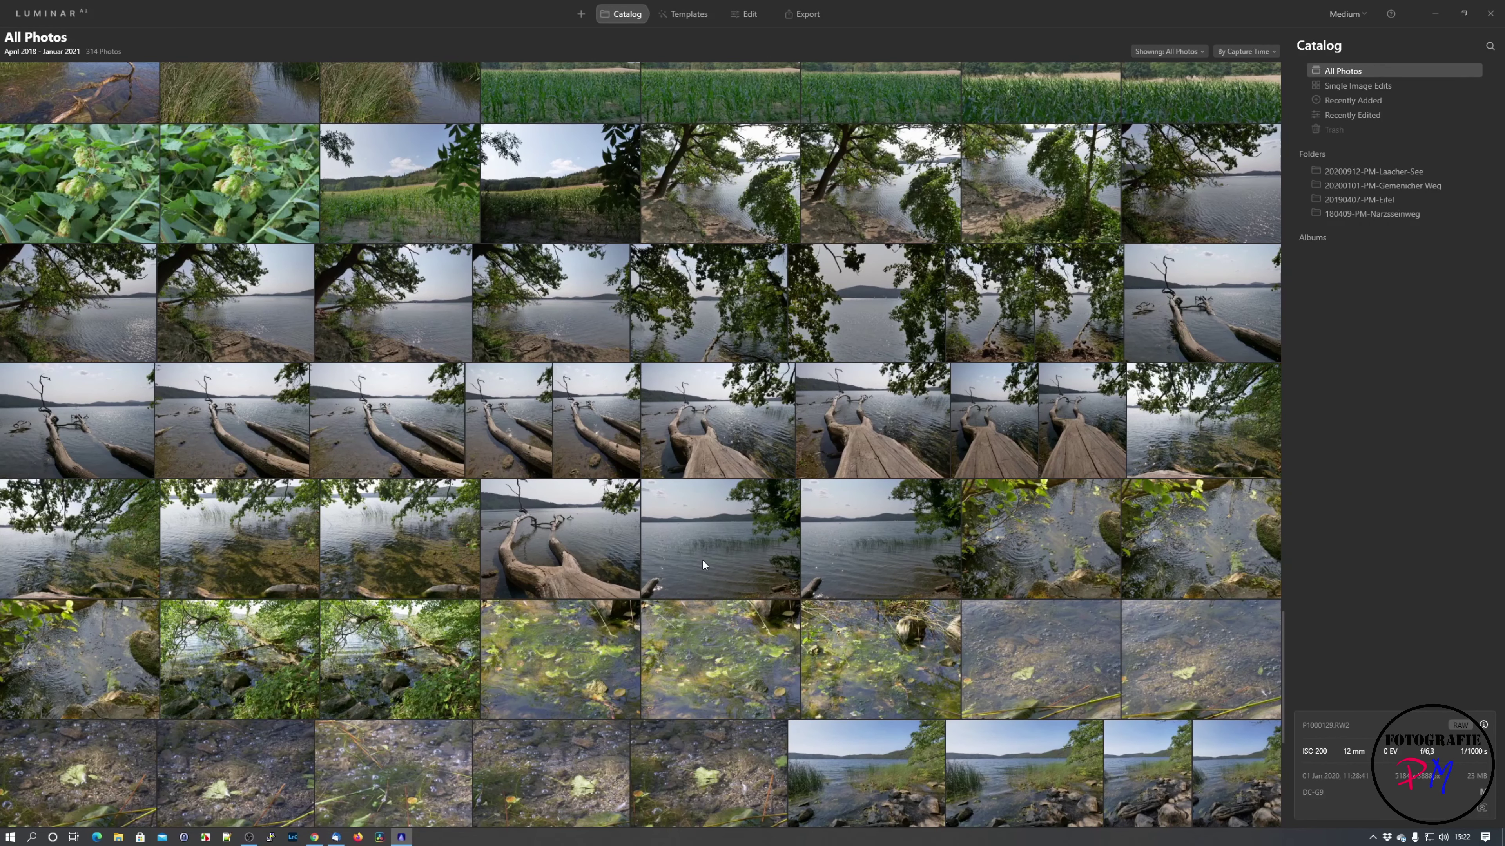
double_click(700, 528)
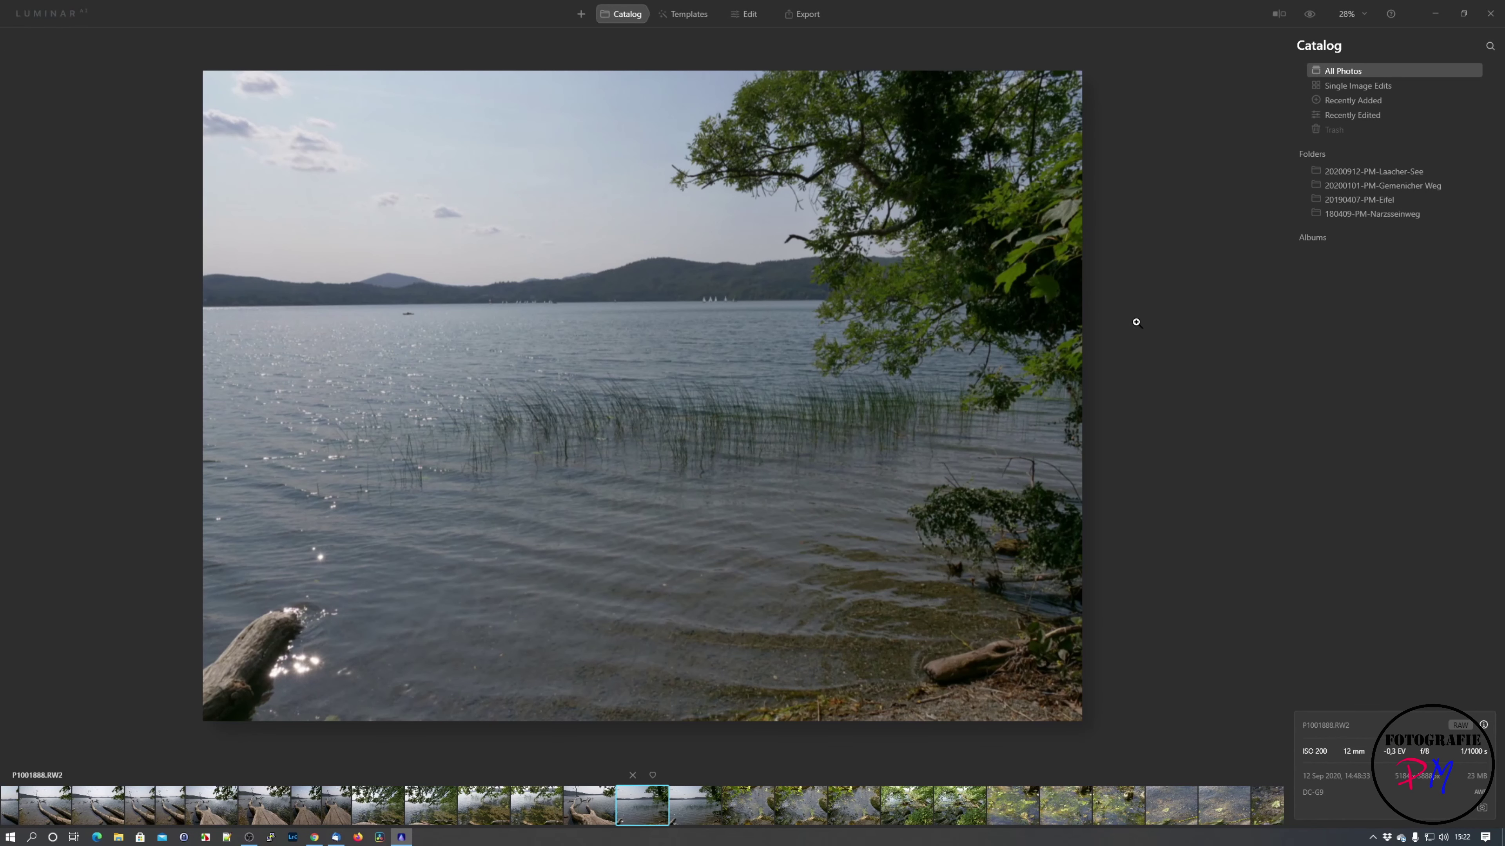
In Edit, replace the lake's sky with Bright Blue Sky 3 and expand the Reflection settings
left_click(757, 20)
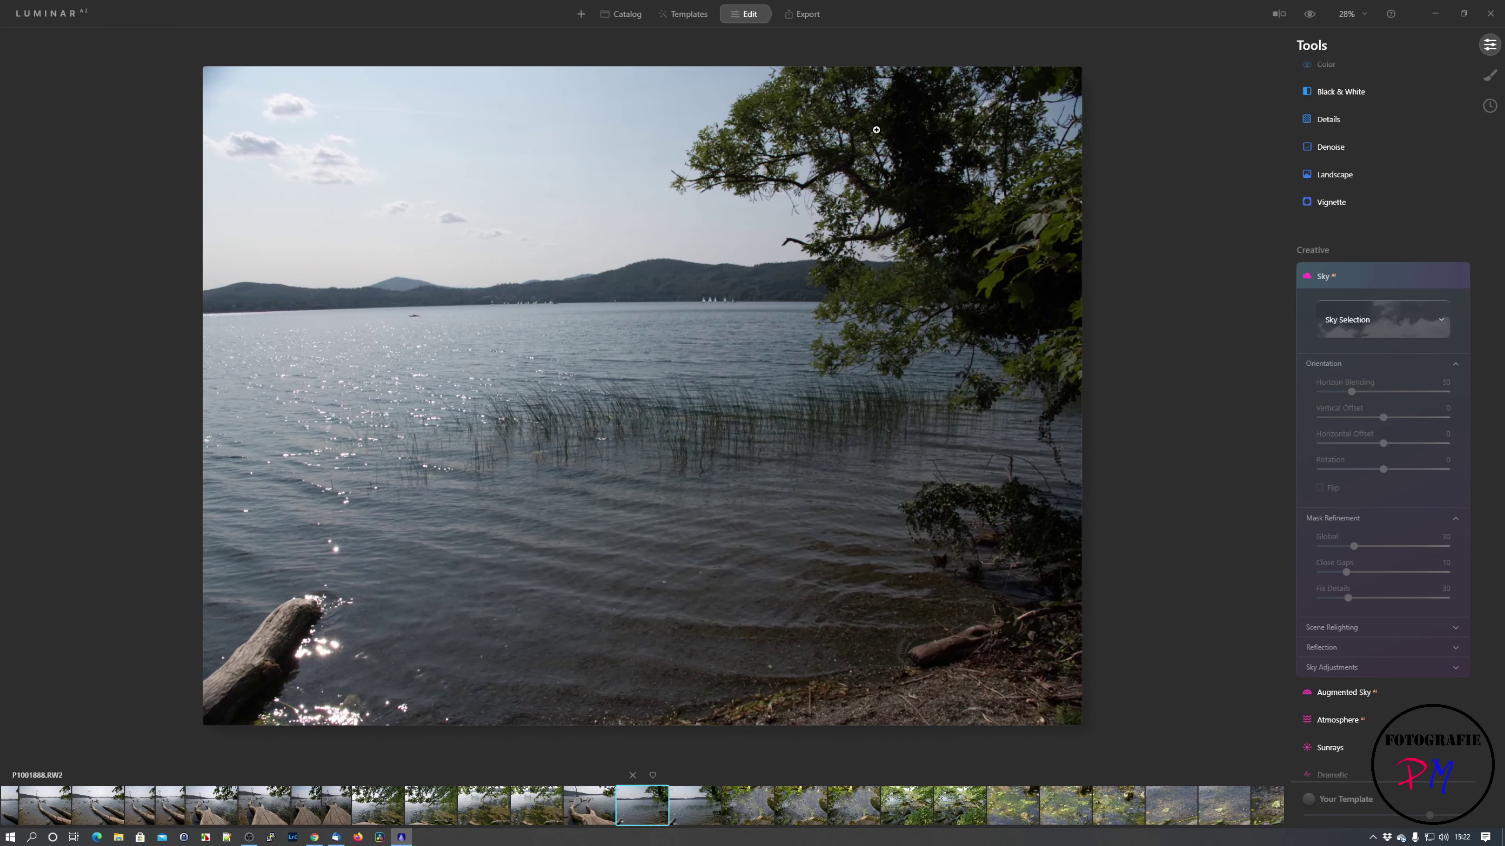
left_click(1397, 328)
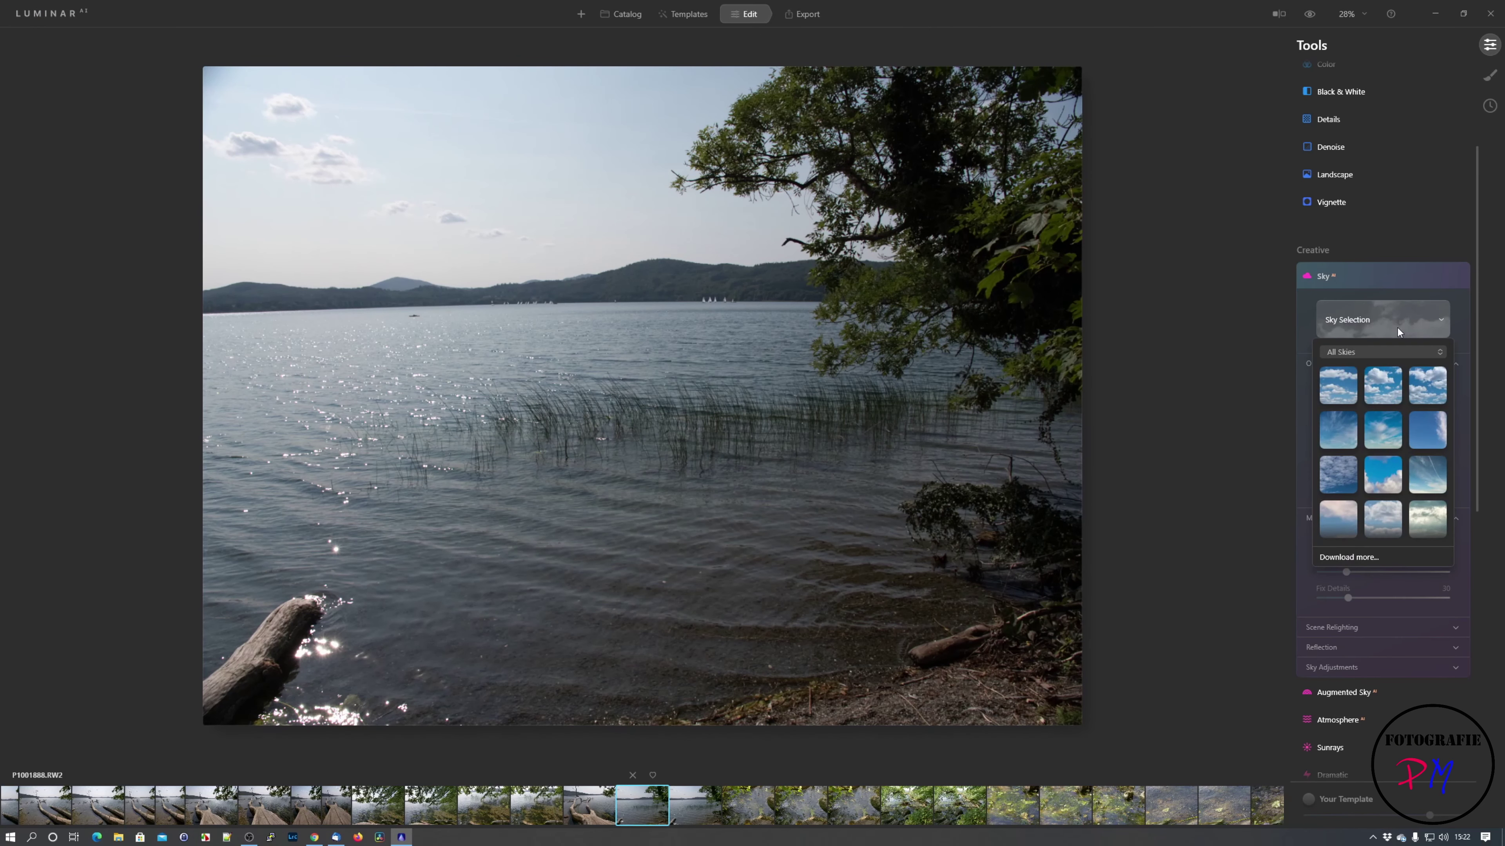
left_click(1380, 509)
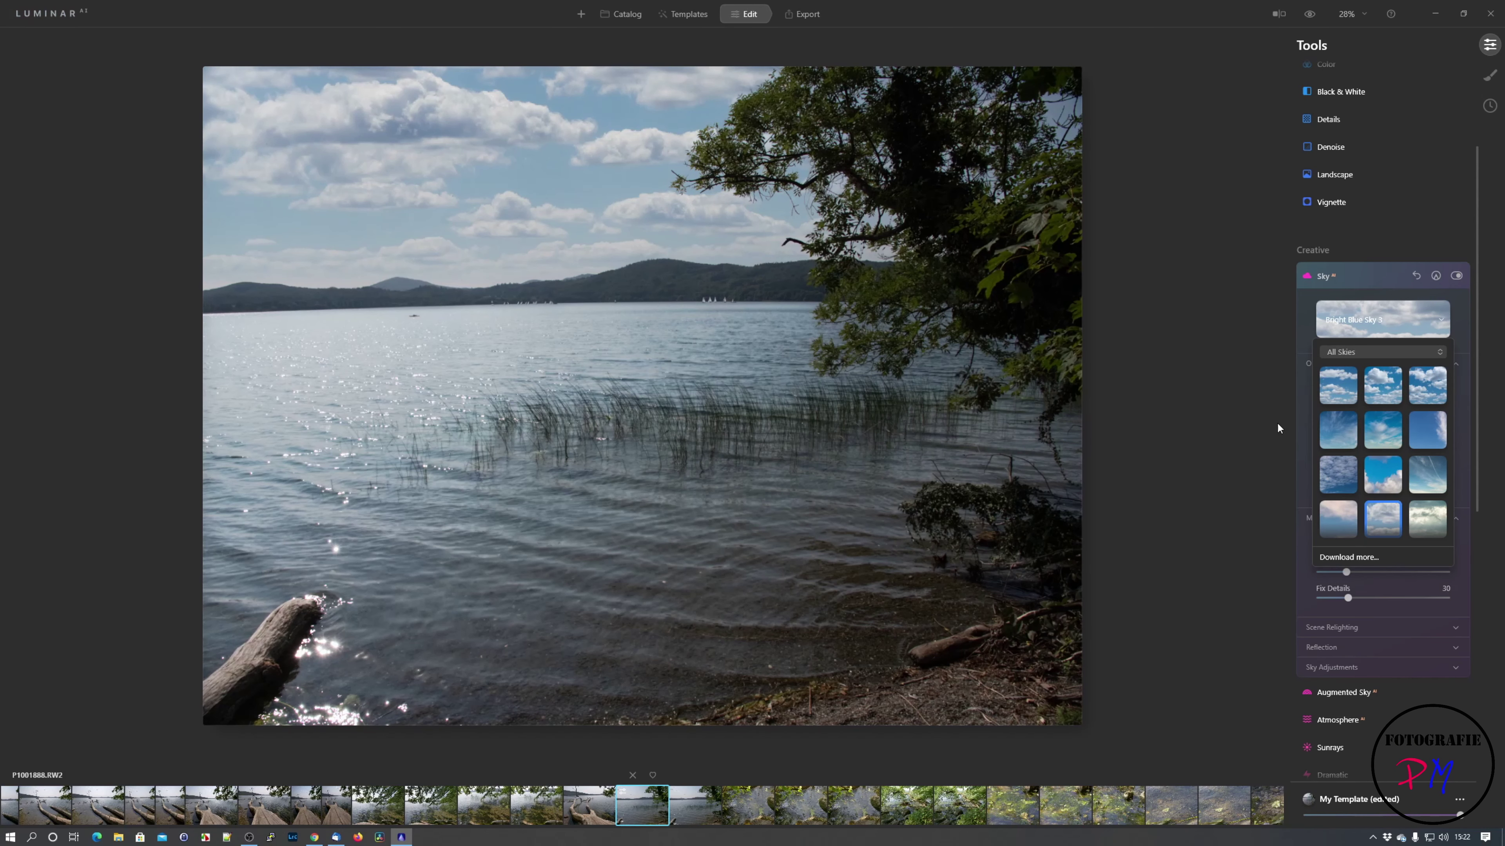
left_click(1276, 422)
left_click(1336, 645)
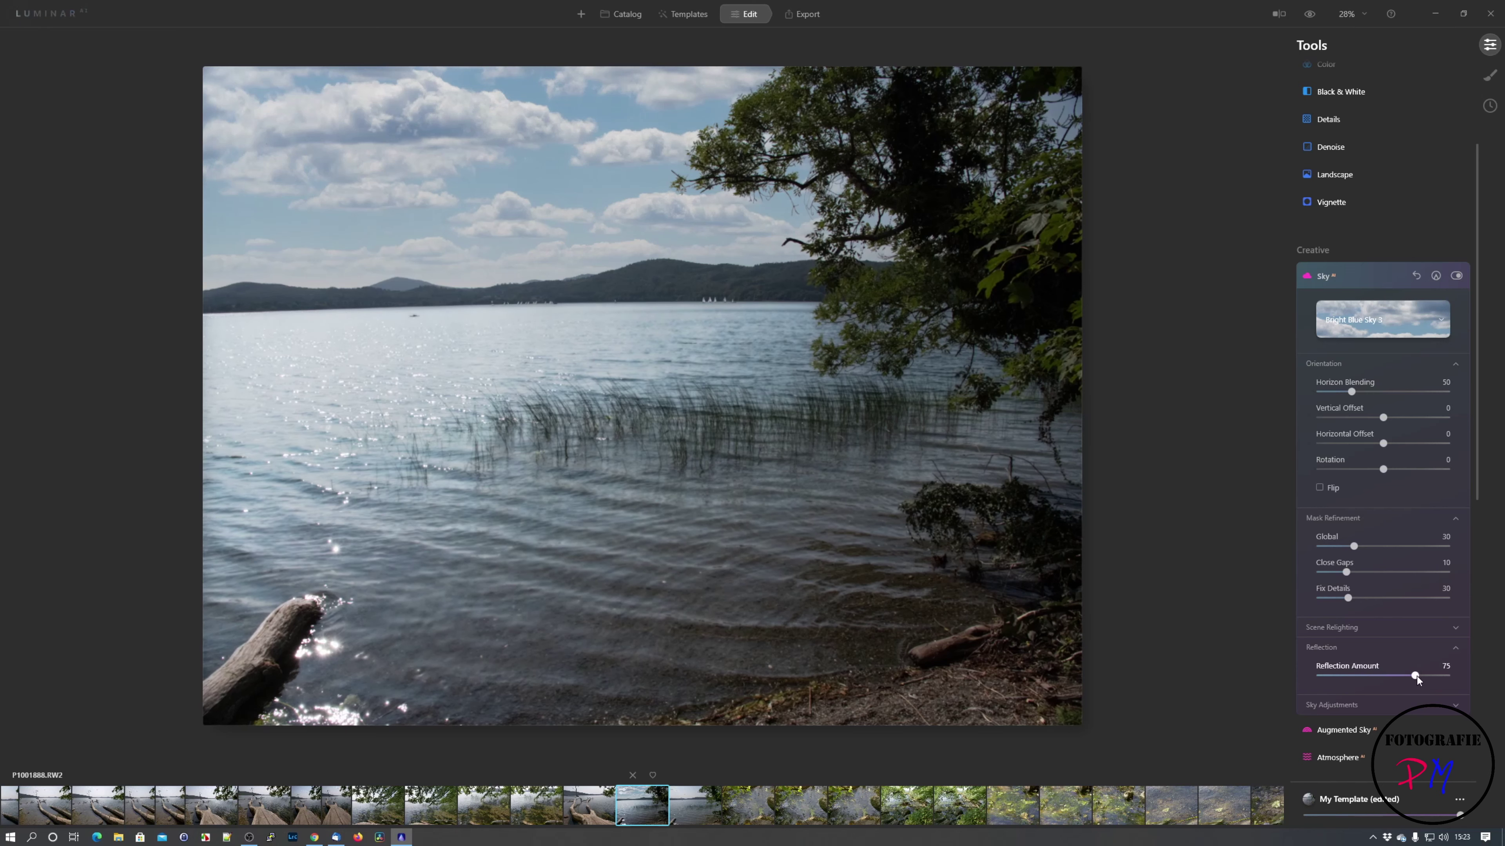
Raise the sky Reflection Amount to 83 and set Vertical Offset to 14
mouse_move(1416, 676)
left_mouse_down()
mouse_move(1391, 681)
mouse_move(1429, 687)
mouse_move(1395, 694)
mouse_move(1423, 688)
left_mouse_up()
left_click_drag(1383, 418, 1380, 422)
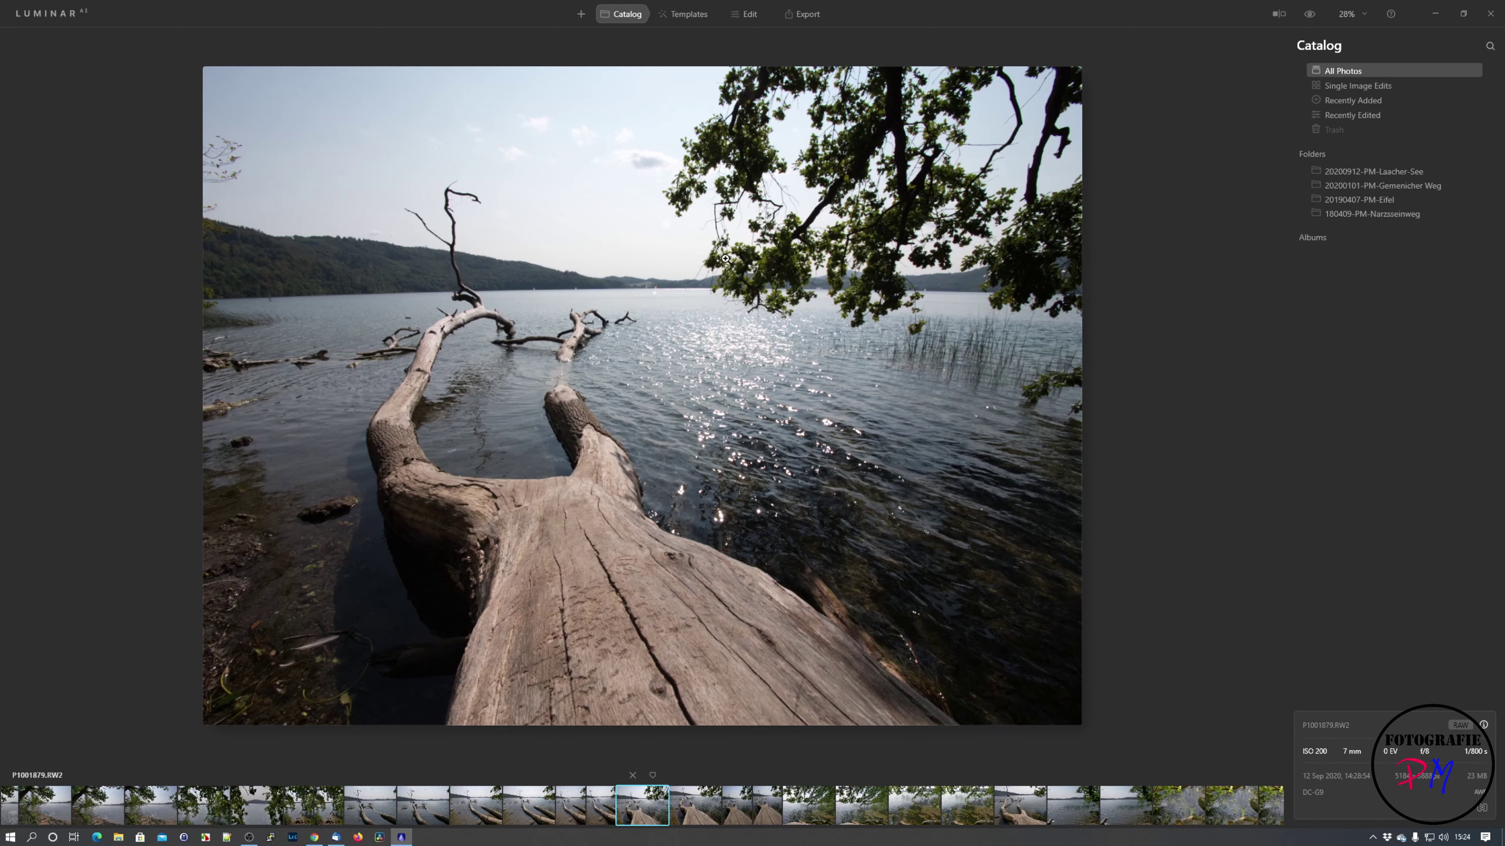
In Local Masking, add a Texture layer loaded with Canvas_1a.png from the Paper_PNG folder
left_click(747, 17)
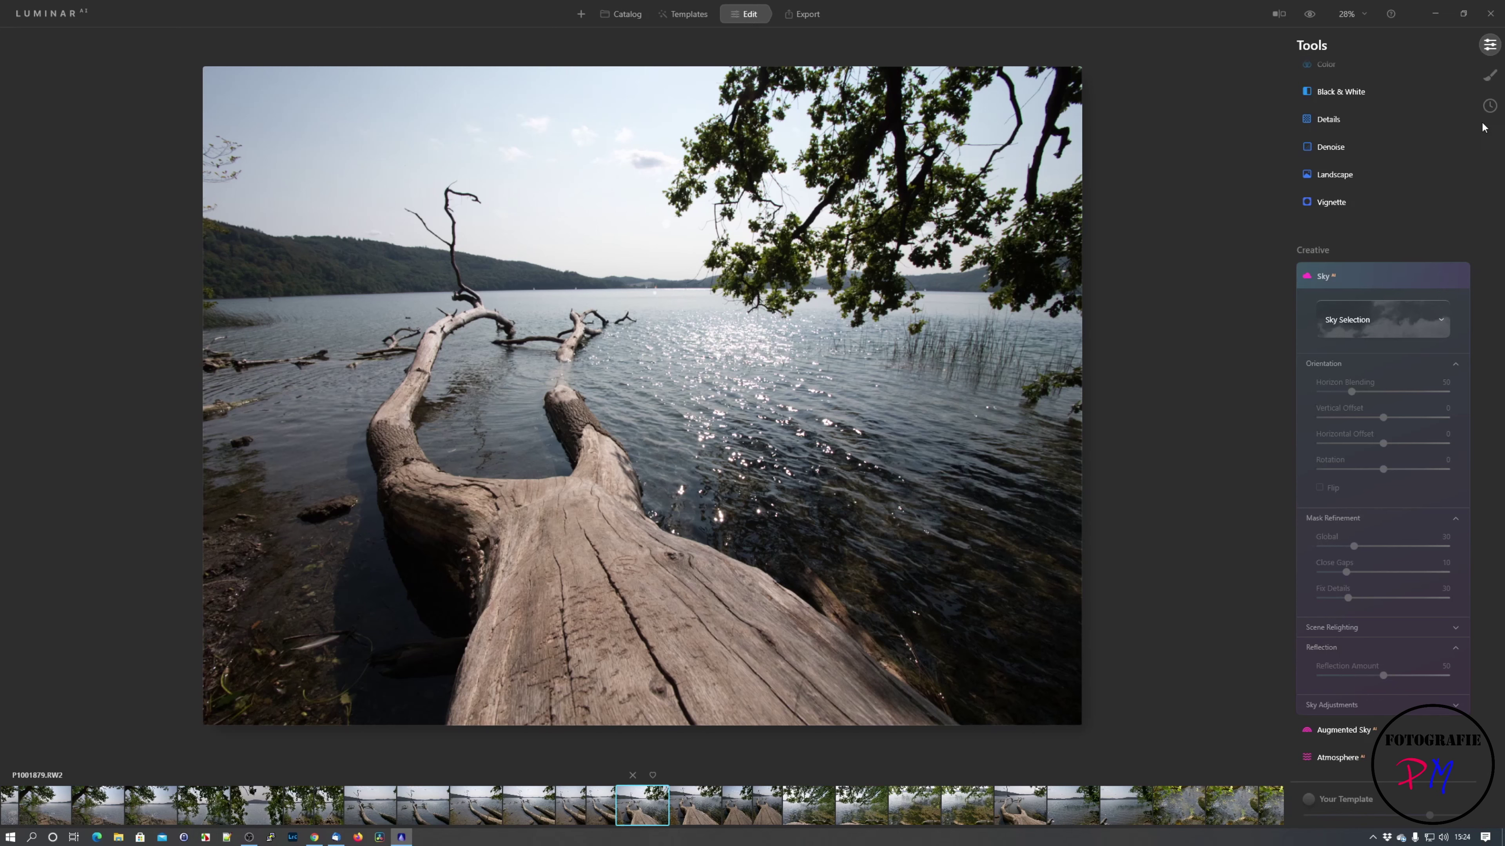
left_click(1488, 78)
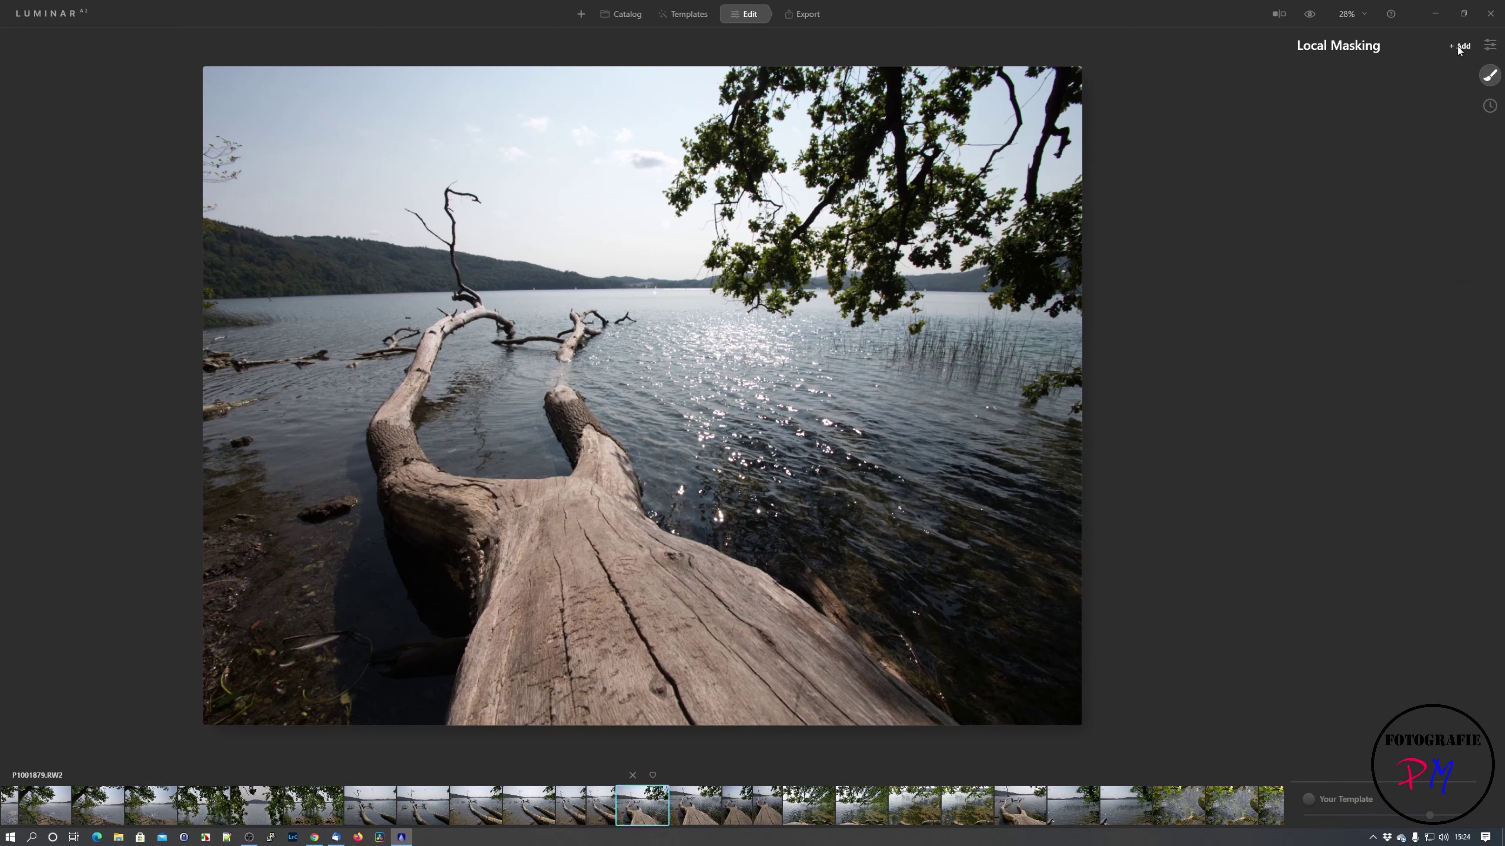
left_click(1458, 46)
left_click(1454, 86)
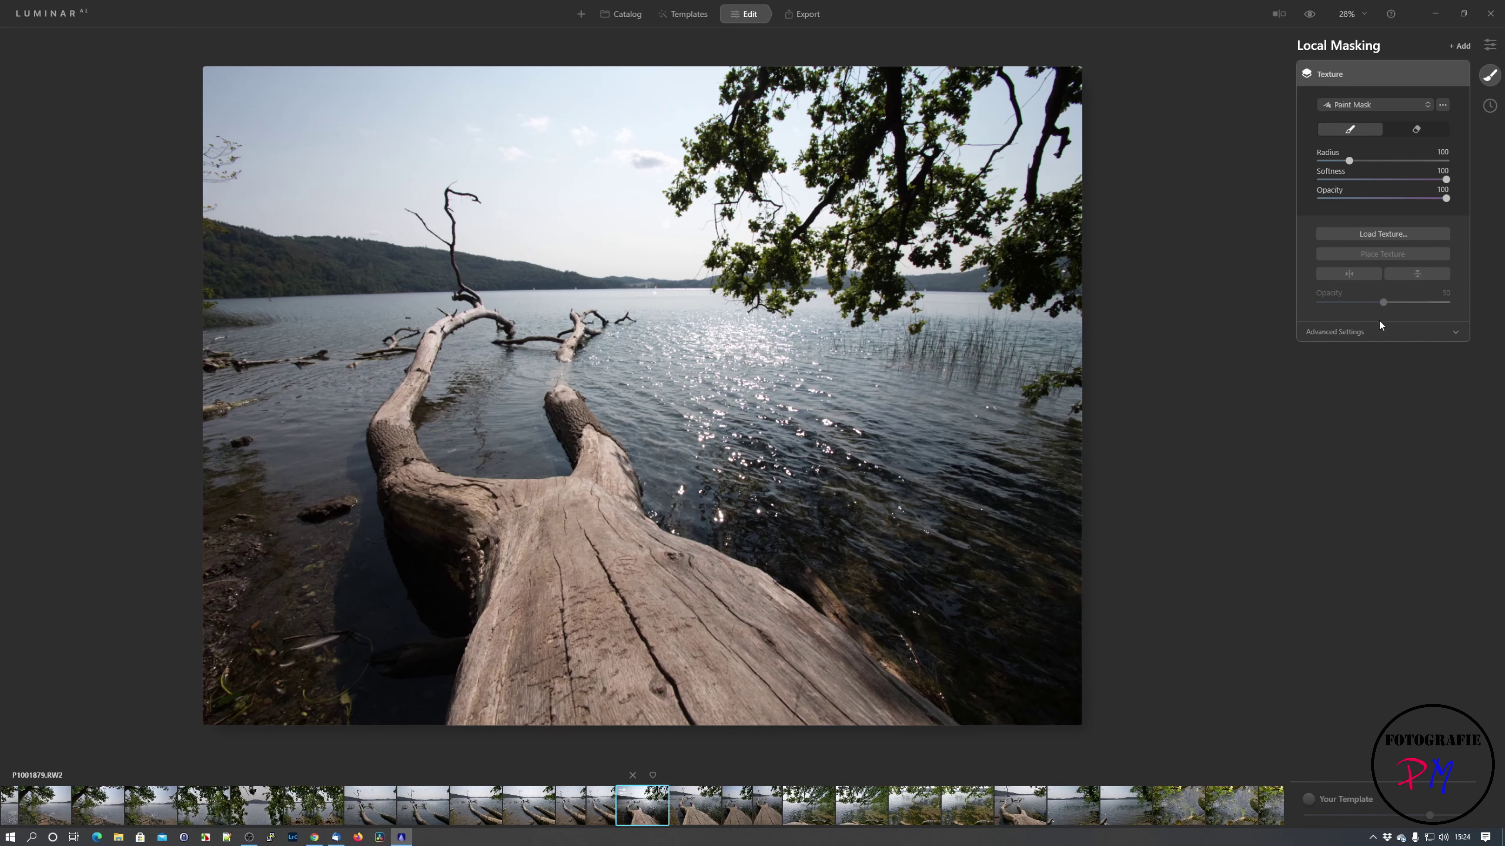
left_click(1362, 236)
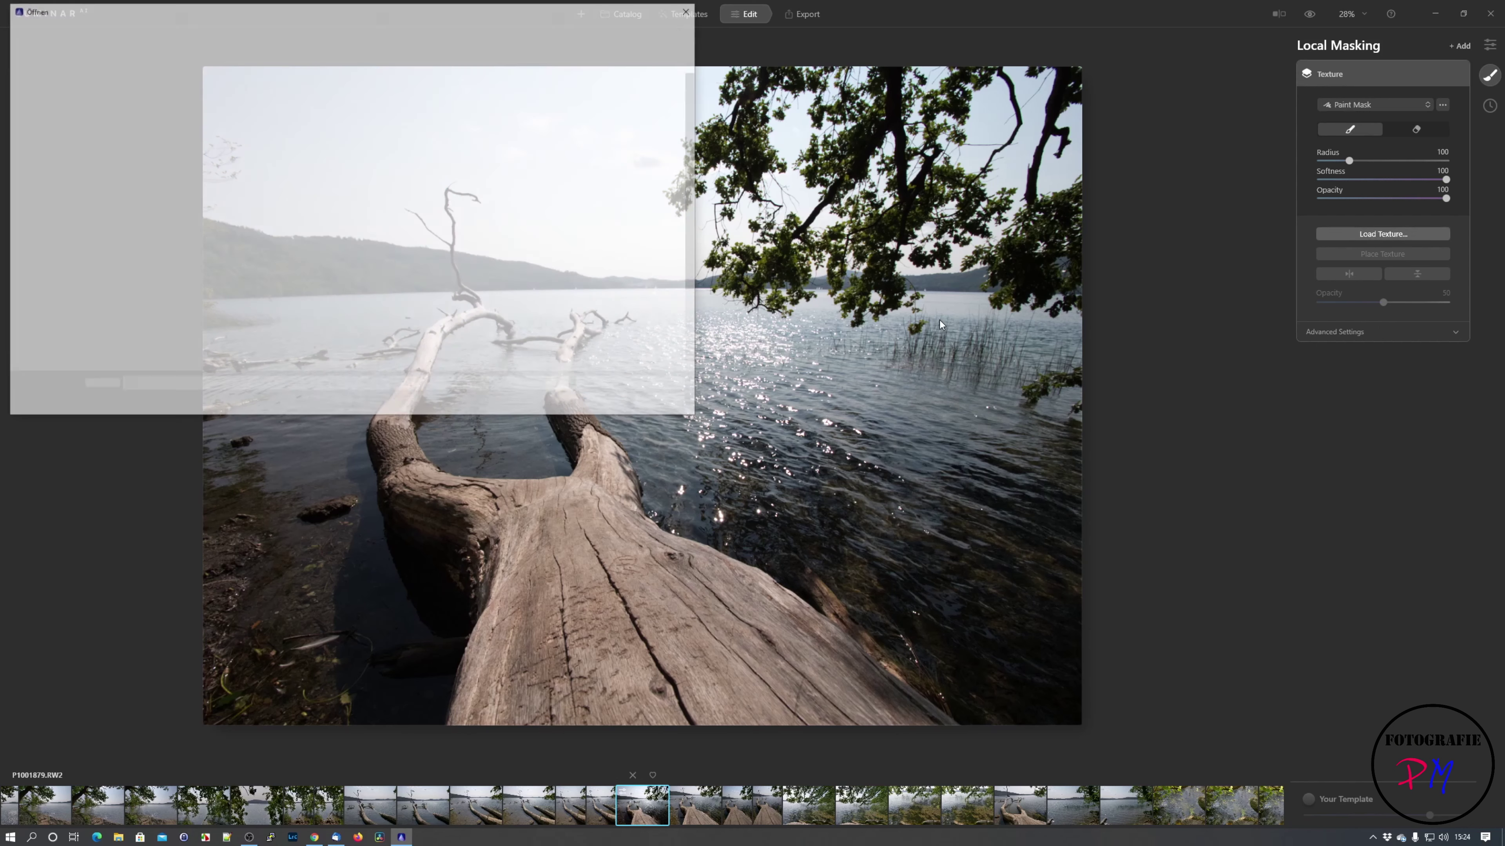
double_click(140, 98)
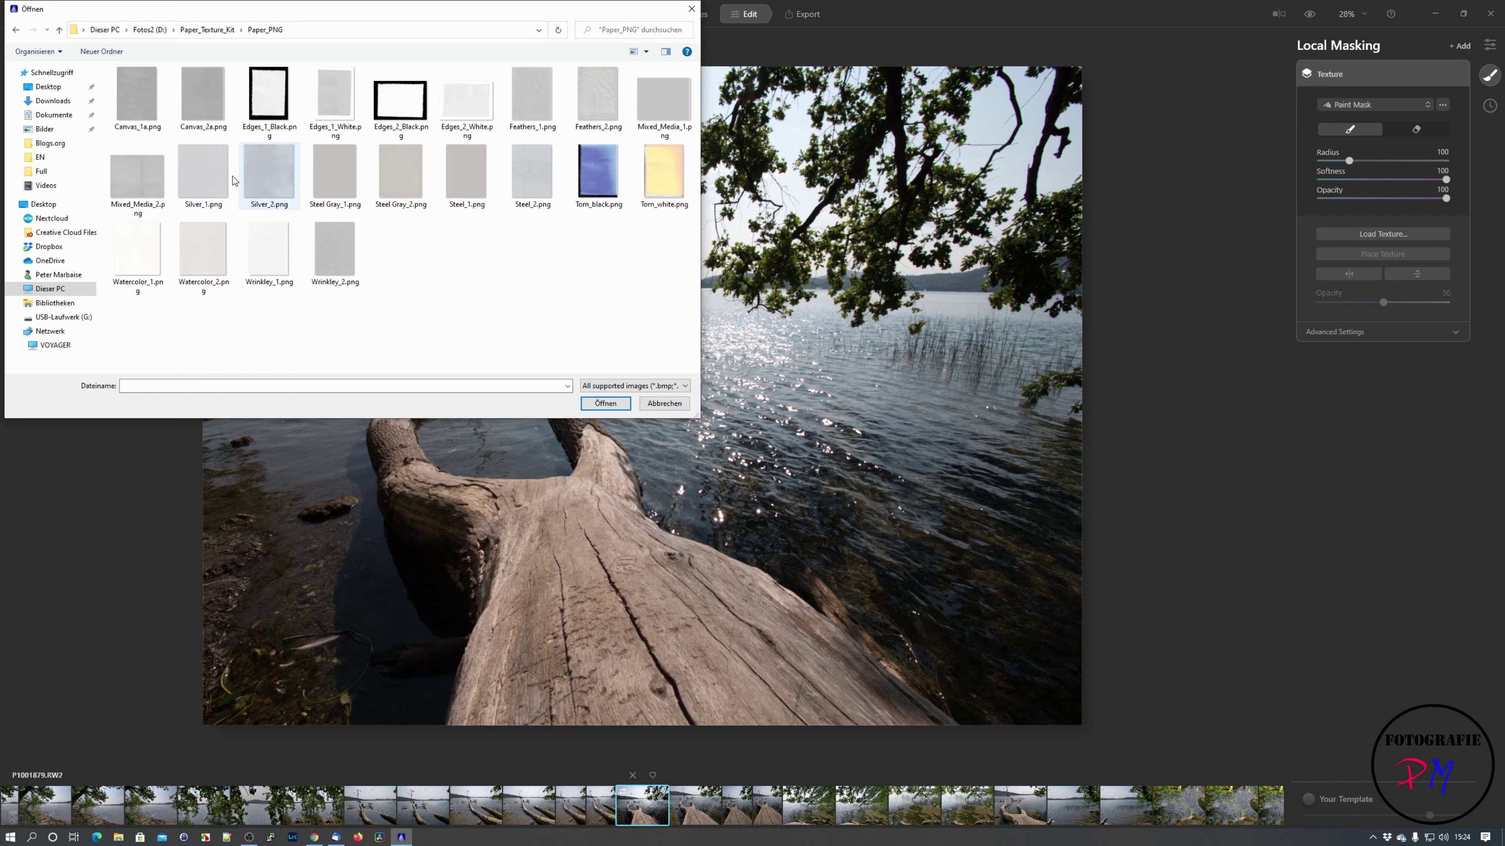
double_click(137, 95)
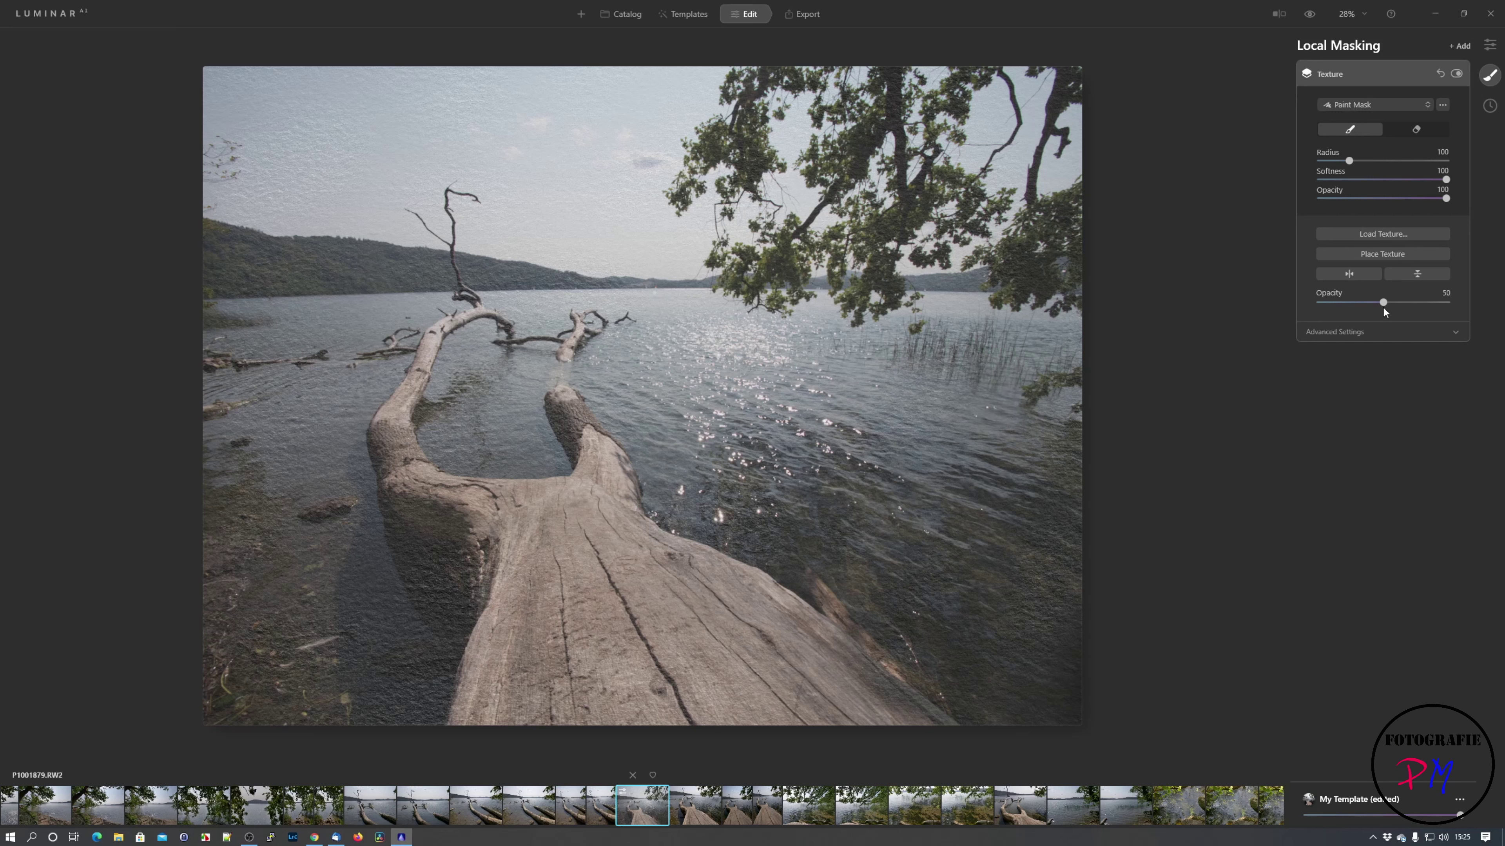
Strengthen the canvas texture to opacity 93 and flip it both horizontally and vertically
left_click_drag(1383, 303, 1437, 302)
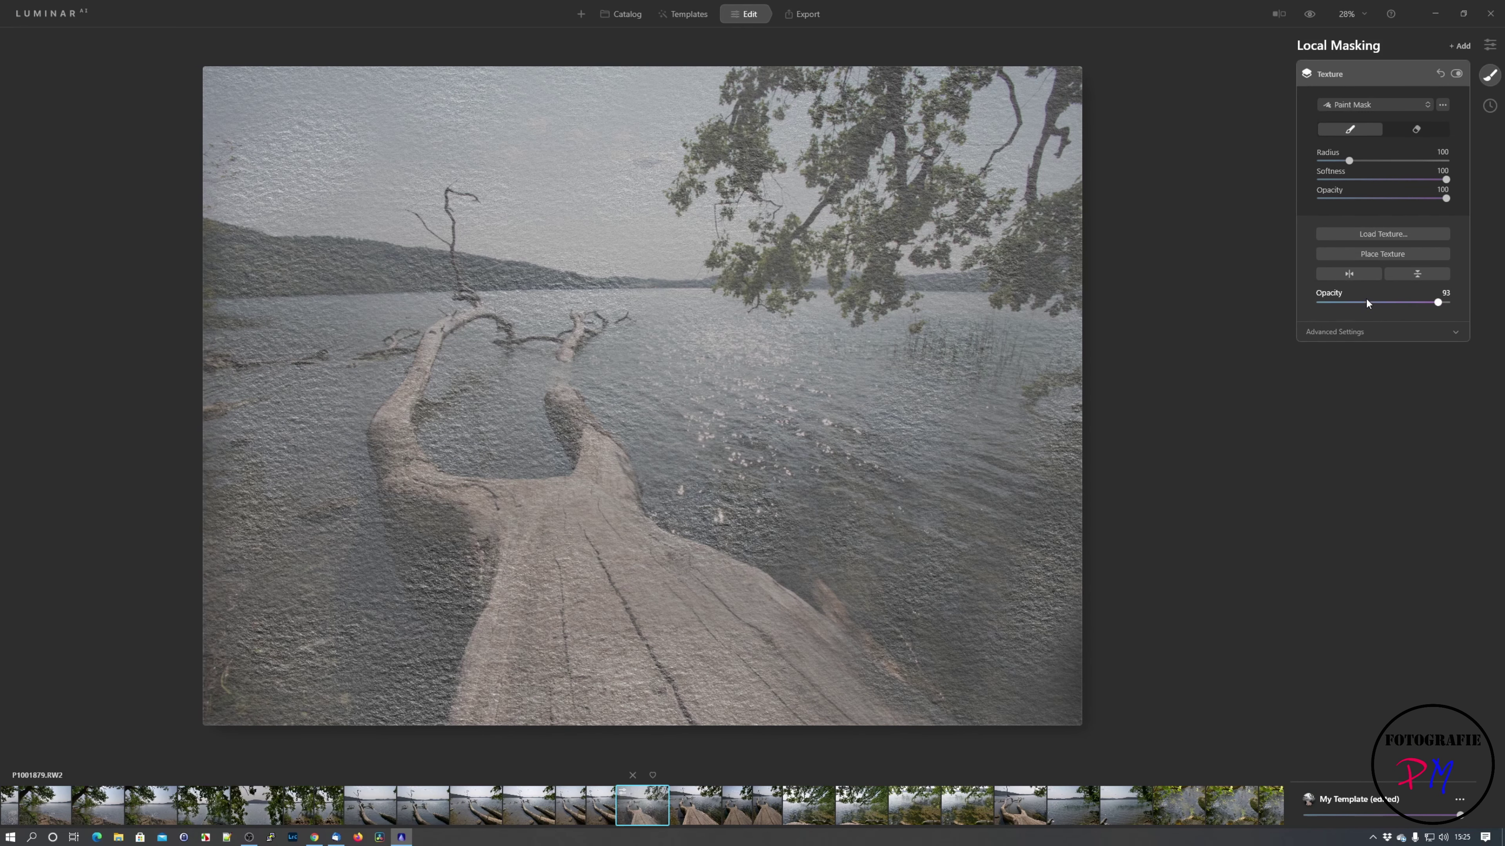
left_click(1356, 276)
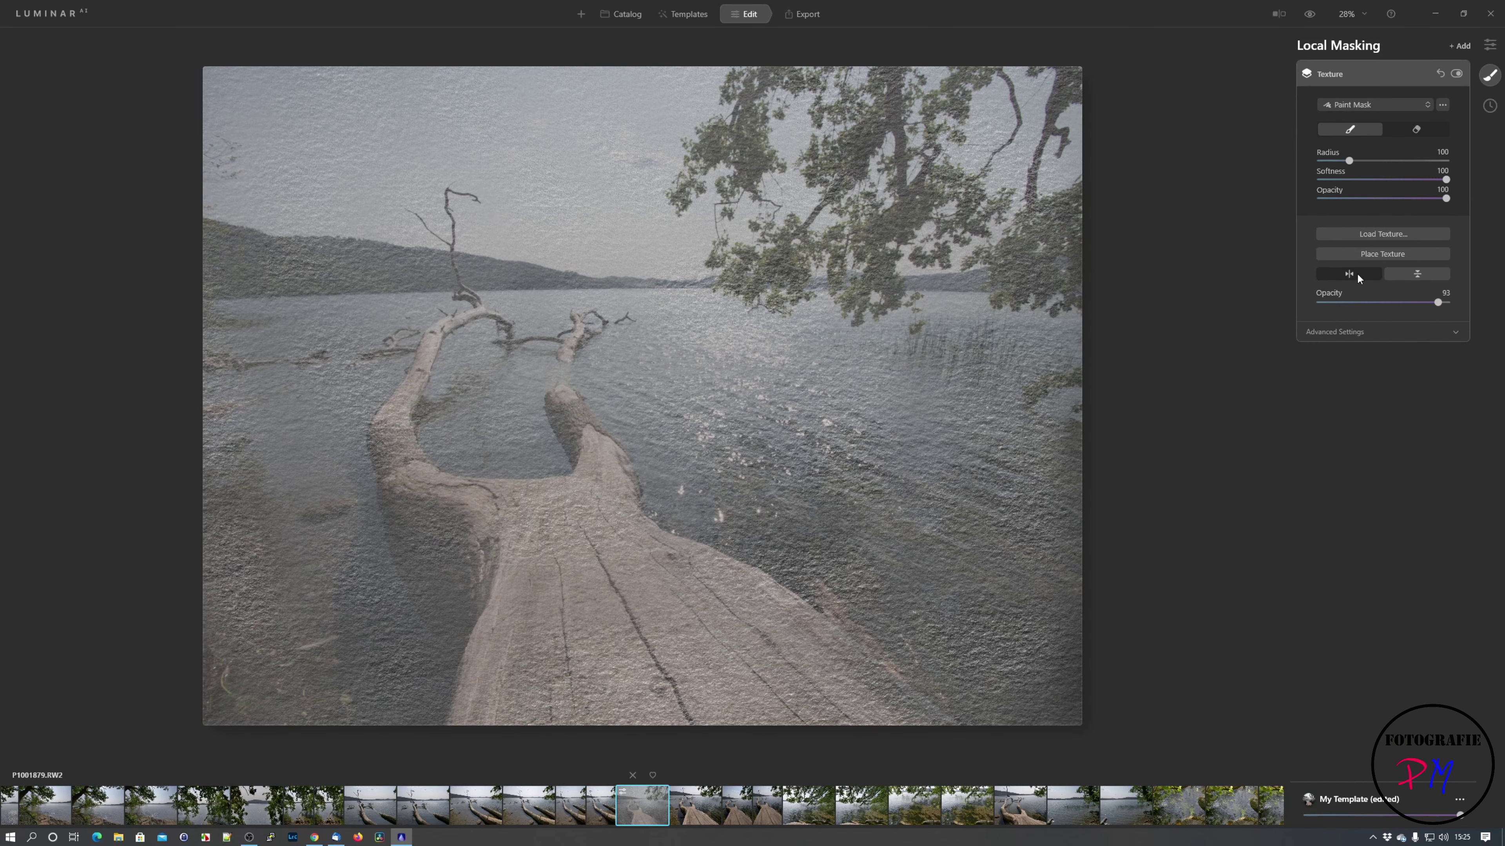
left_click(1411, 276)
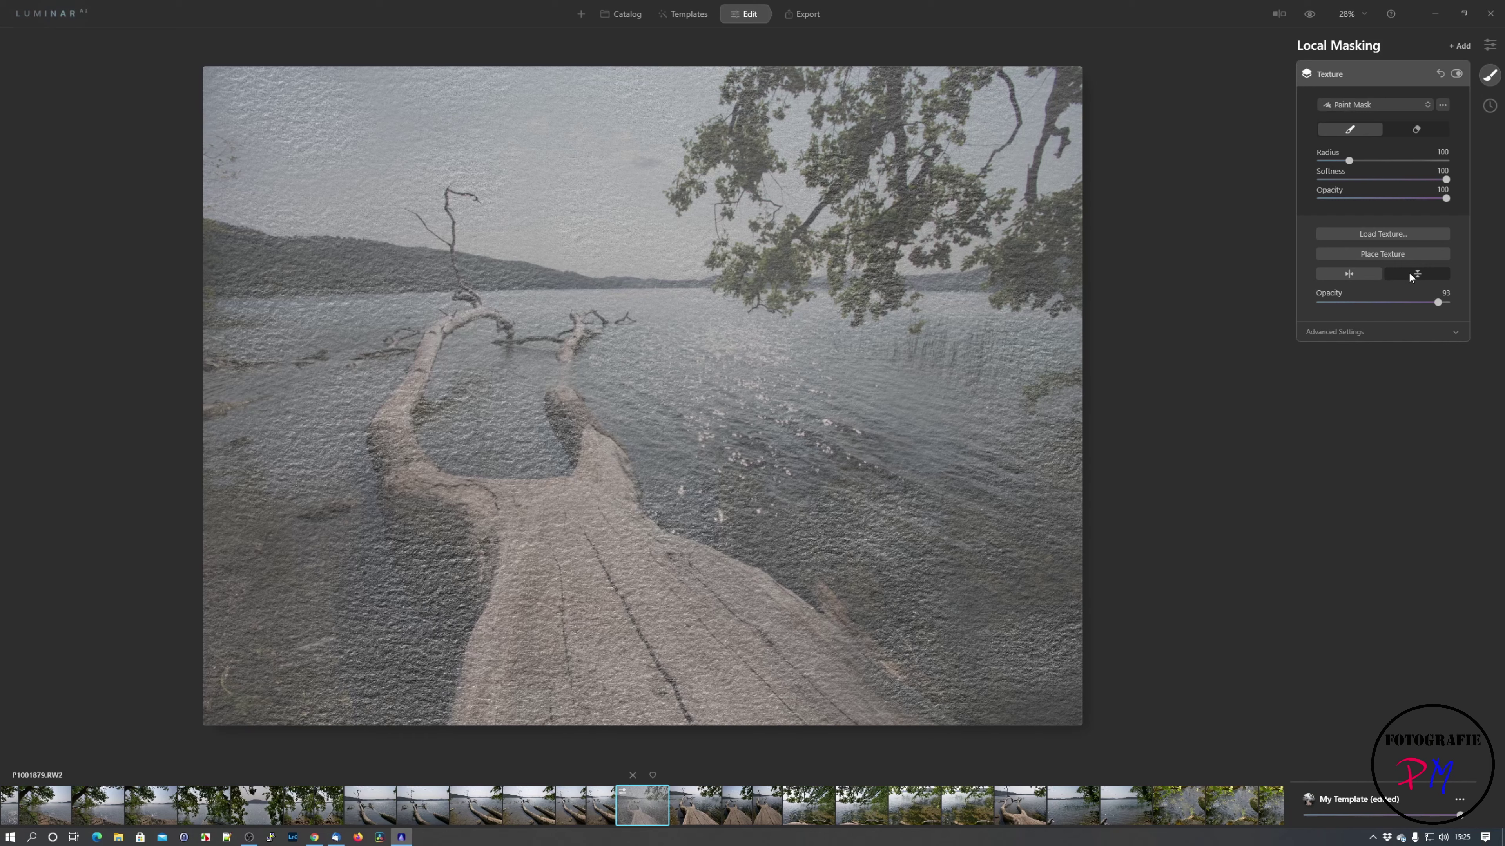
left_click(1410, 277)
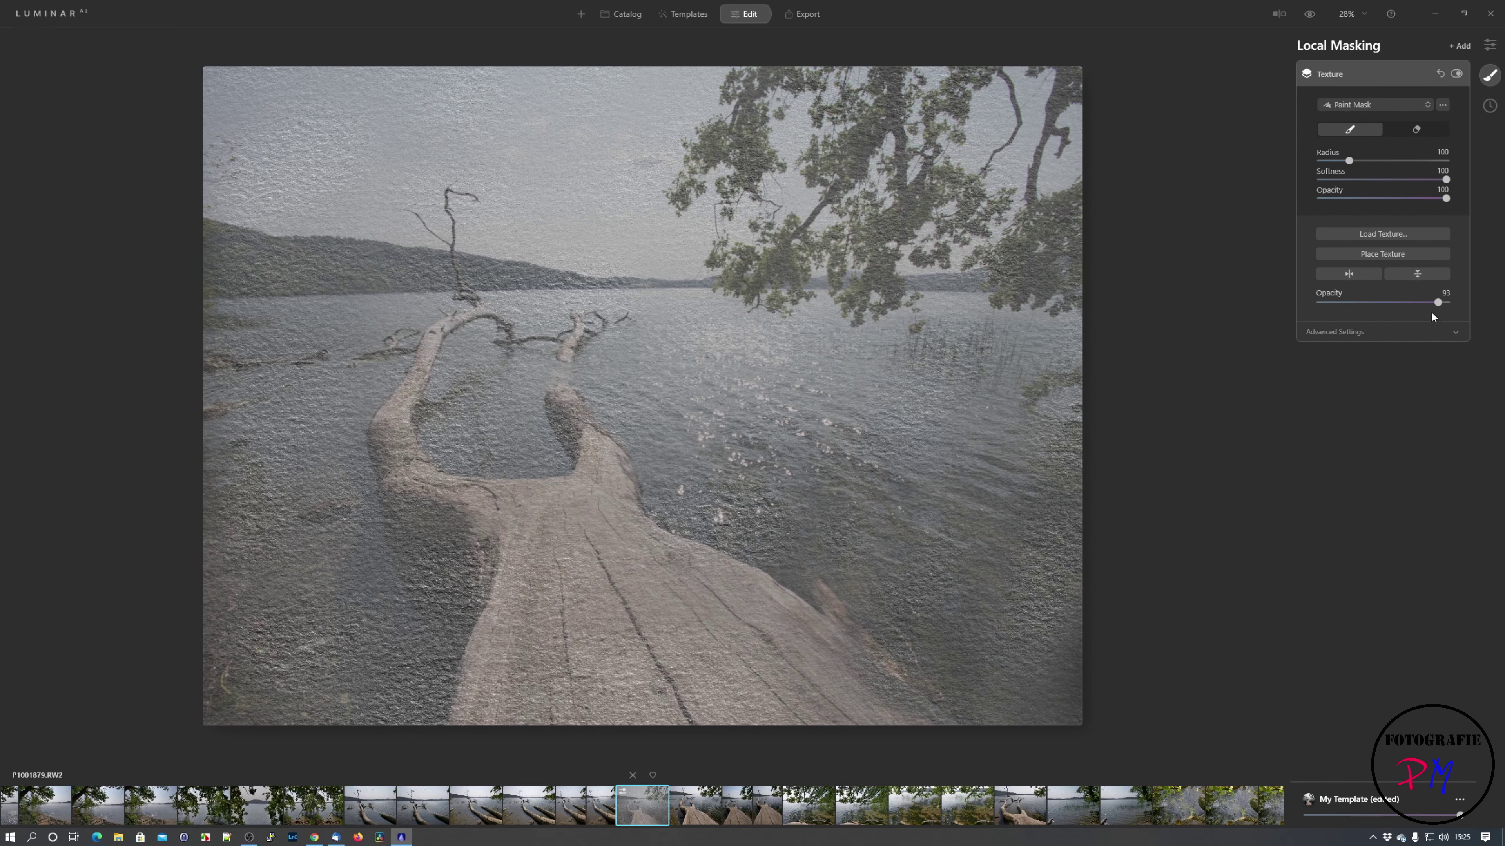
Add a new Texture layer using the FOTOGRAFIE PM logo image from Nextcloud > Photos
left_click(1461, 47)
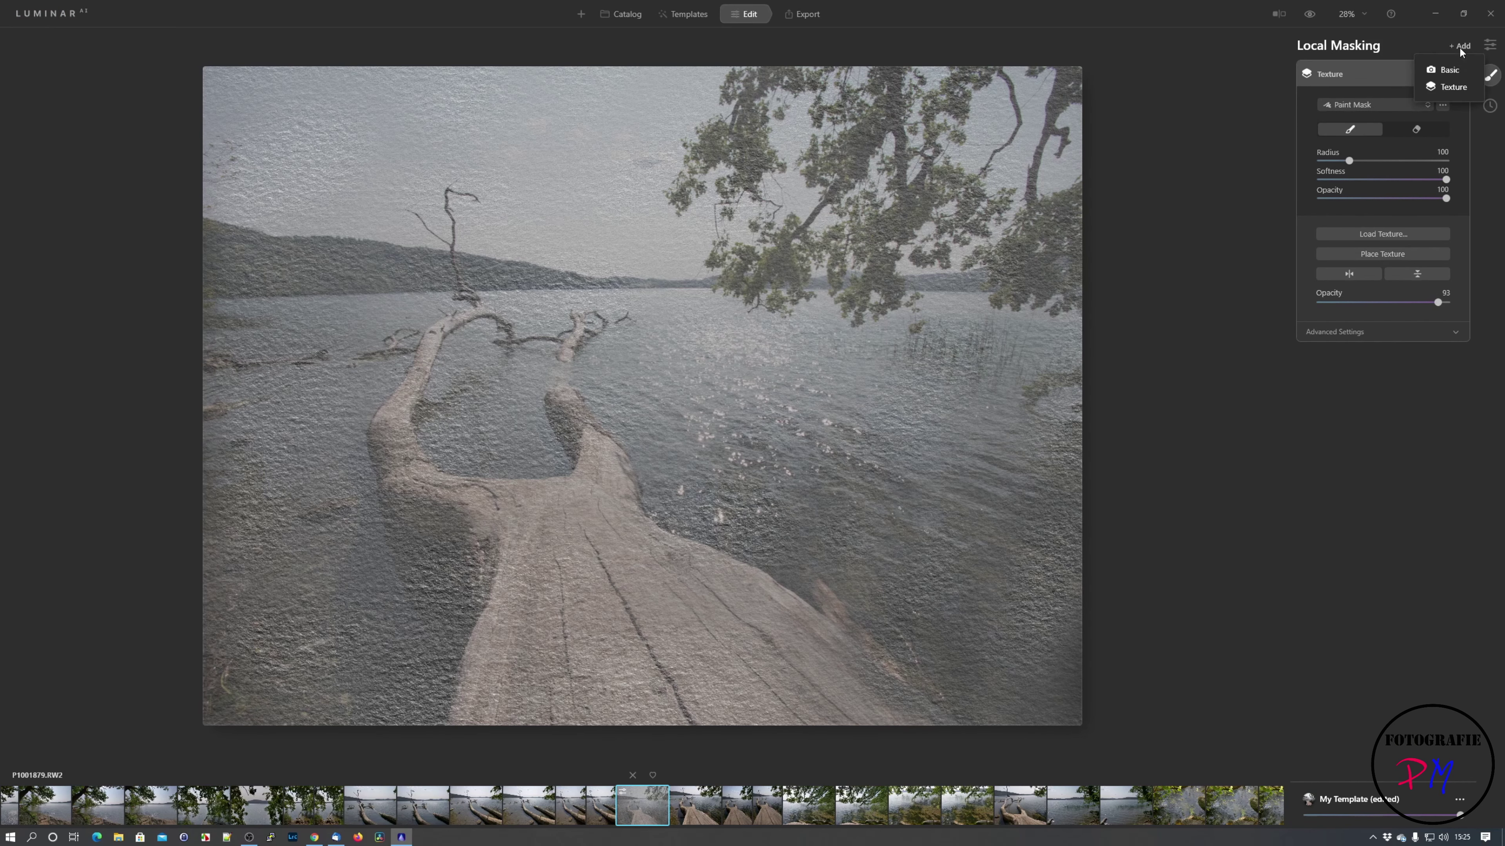
left_click(1452, 87)
left_click(1358, 234)
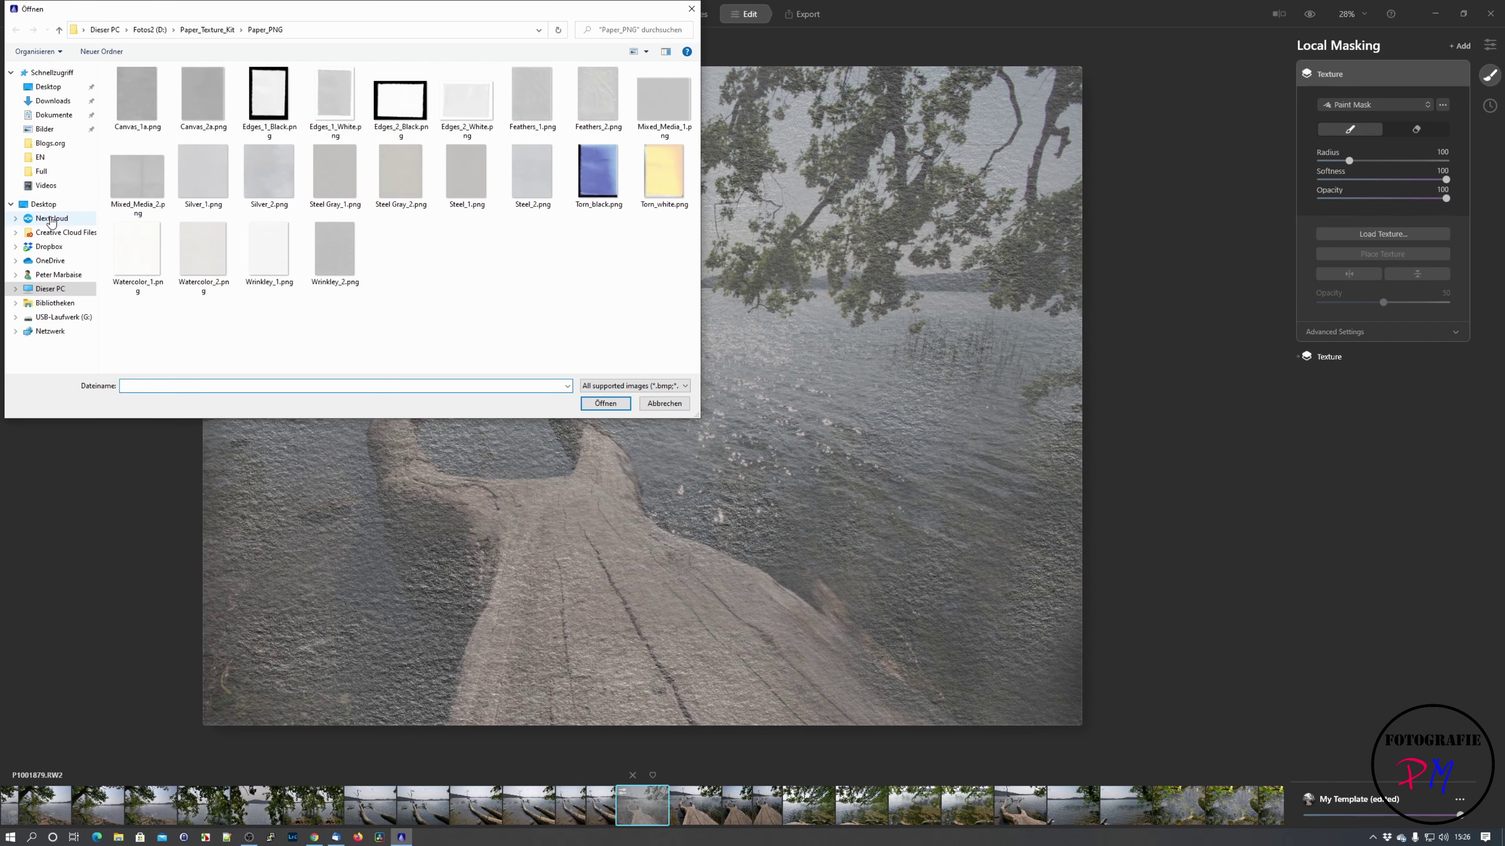
left_click(50, 219)
double_click(157, 261)
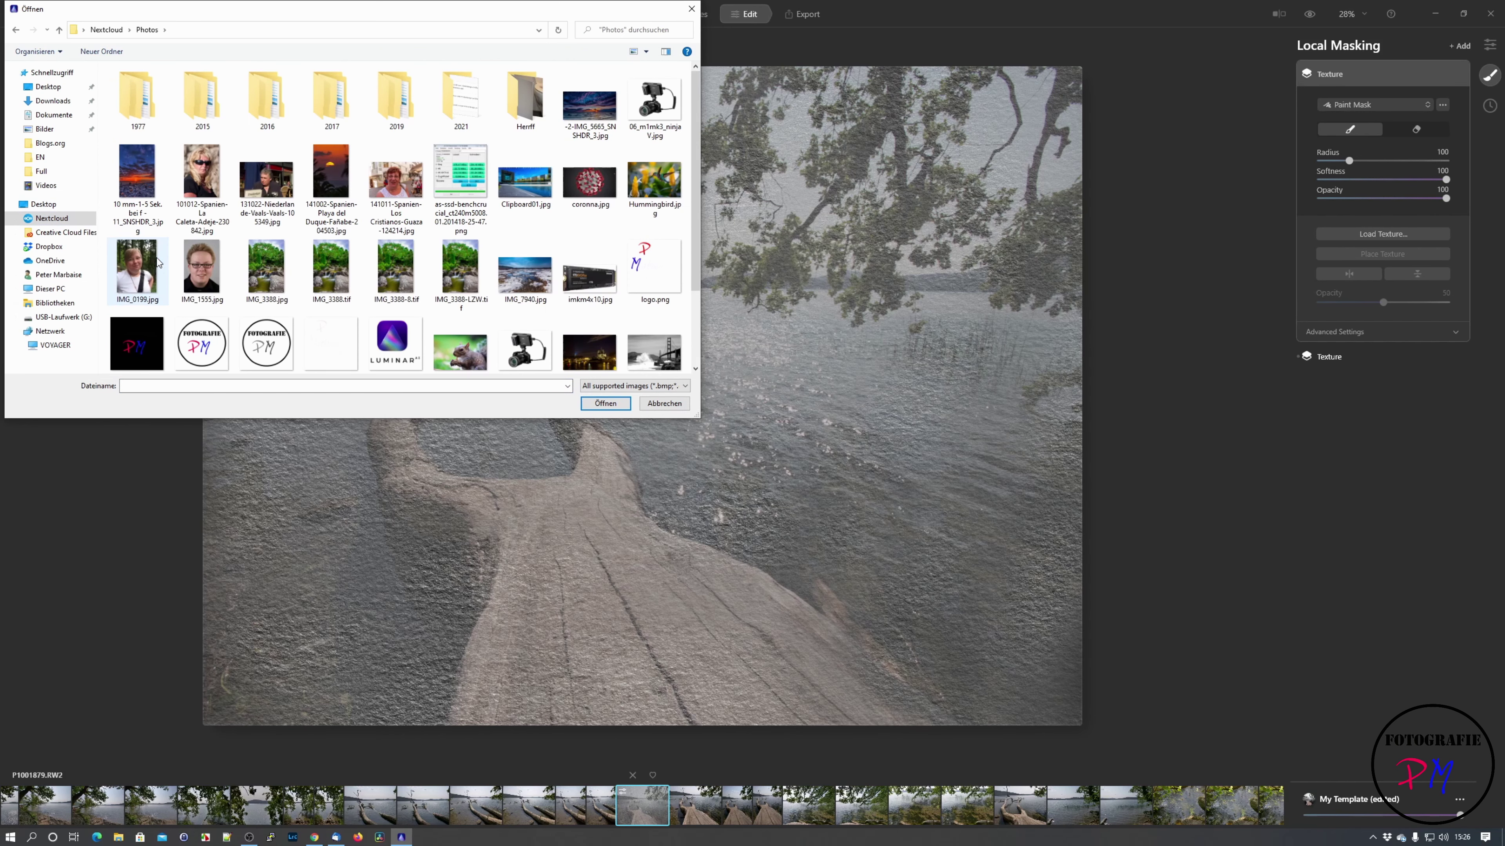
double_click(199, 349)
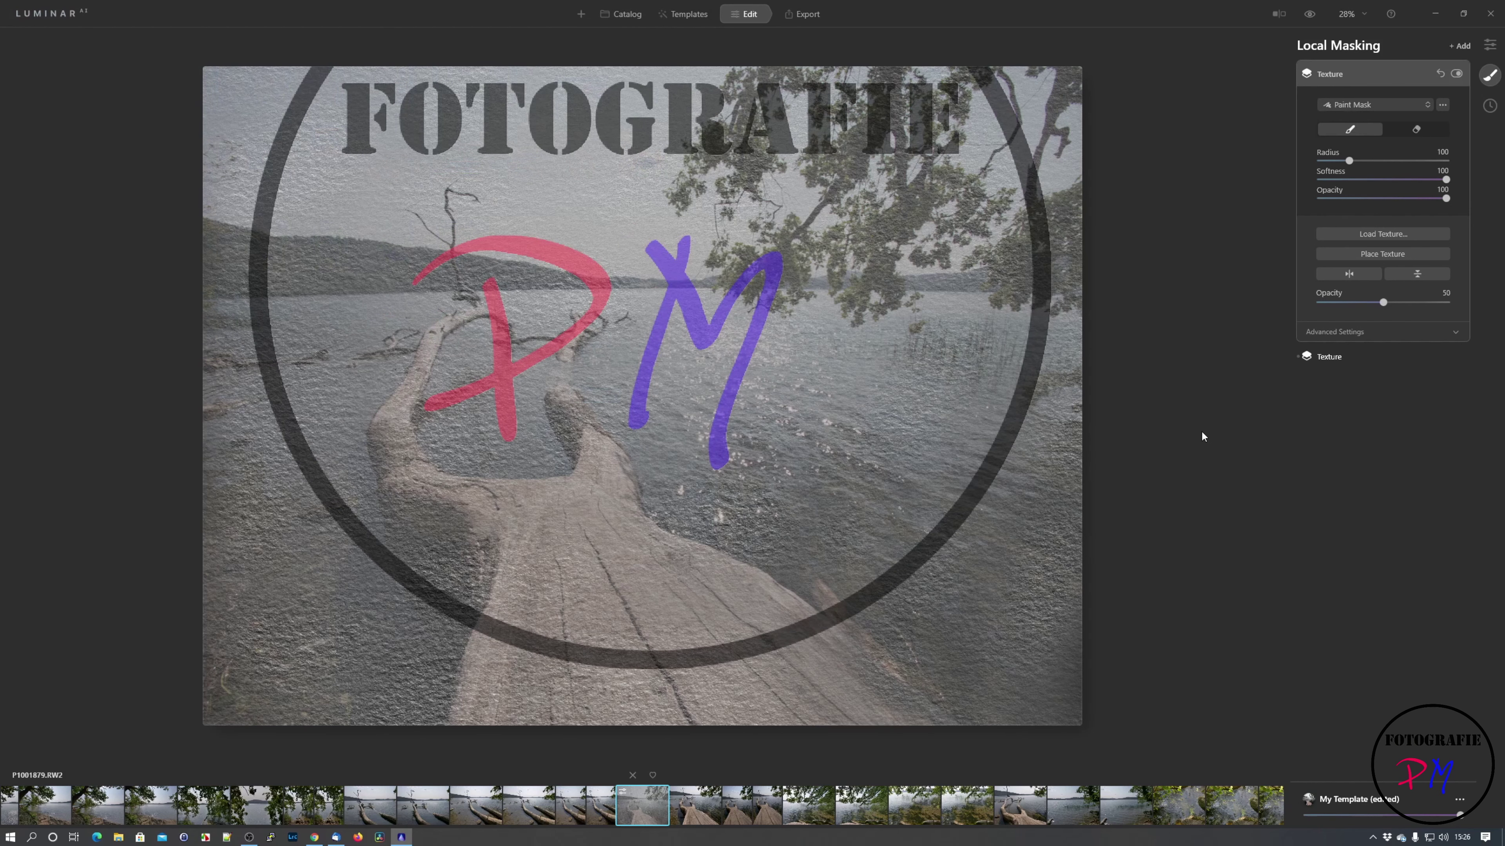
Shrink the PM logo texture to a small watermark in the bottom-right corner, then select the canvas Texture layer
left_click(1364, 255)
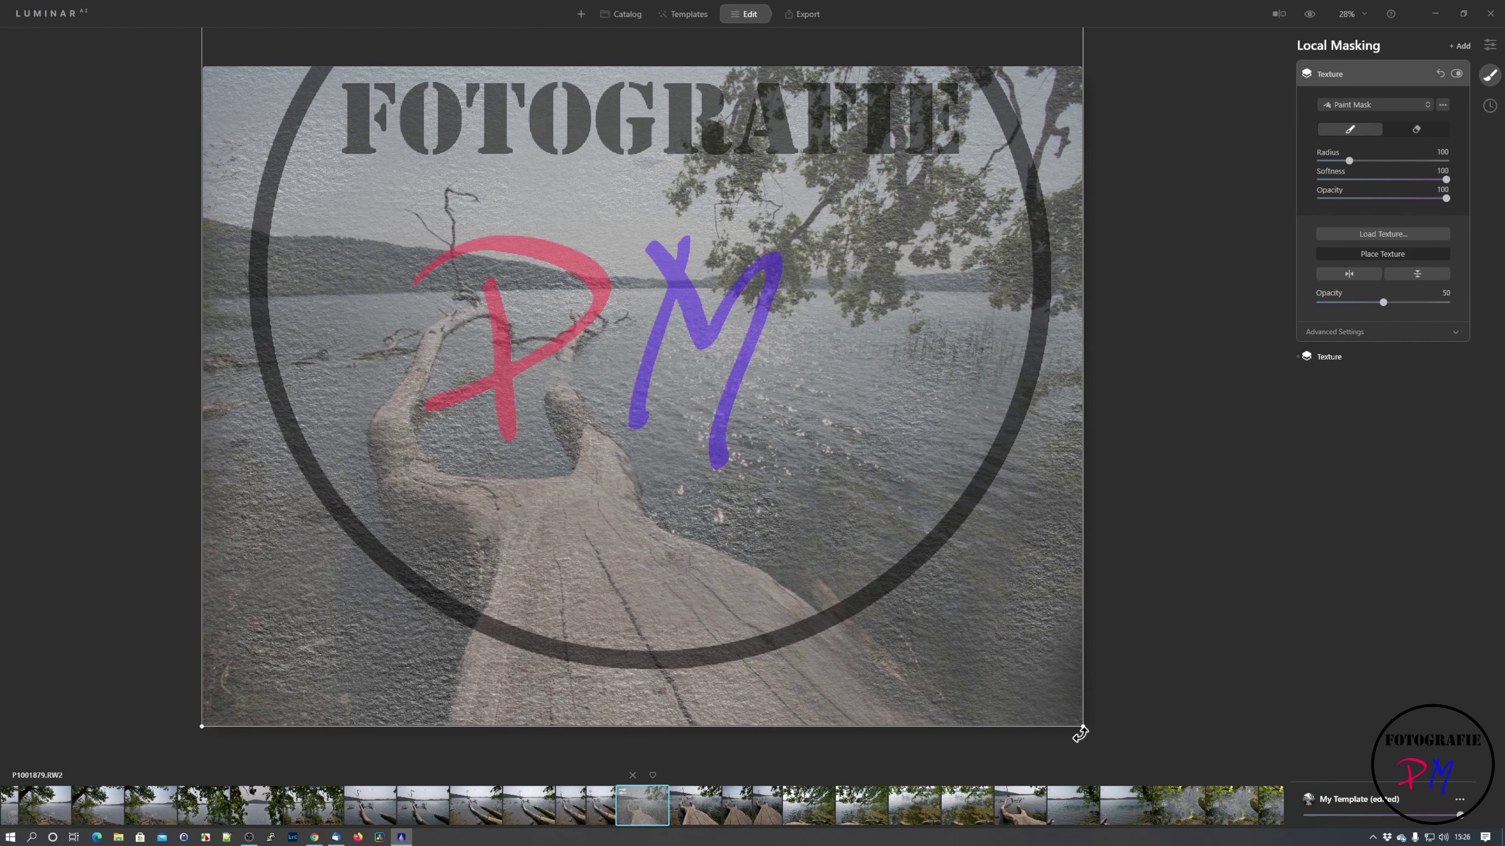
left_click_drag(1079, 729, 720, 364)
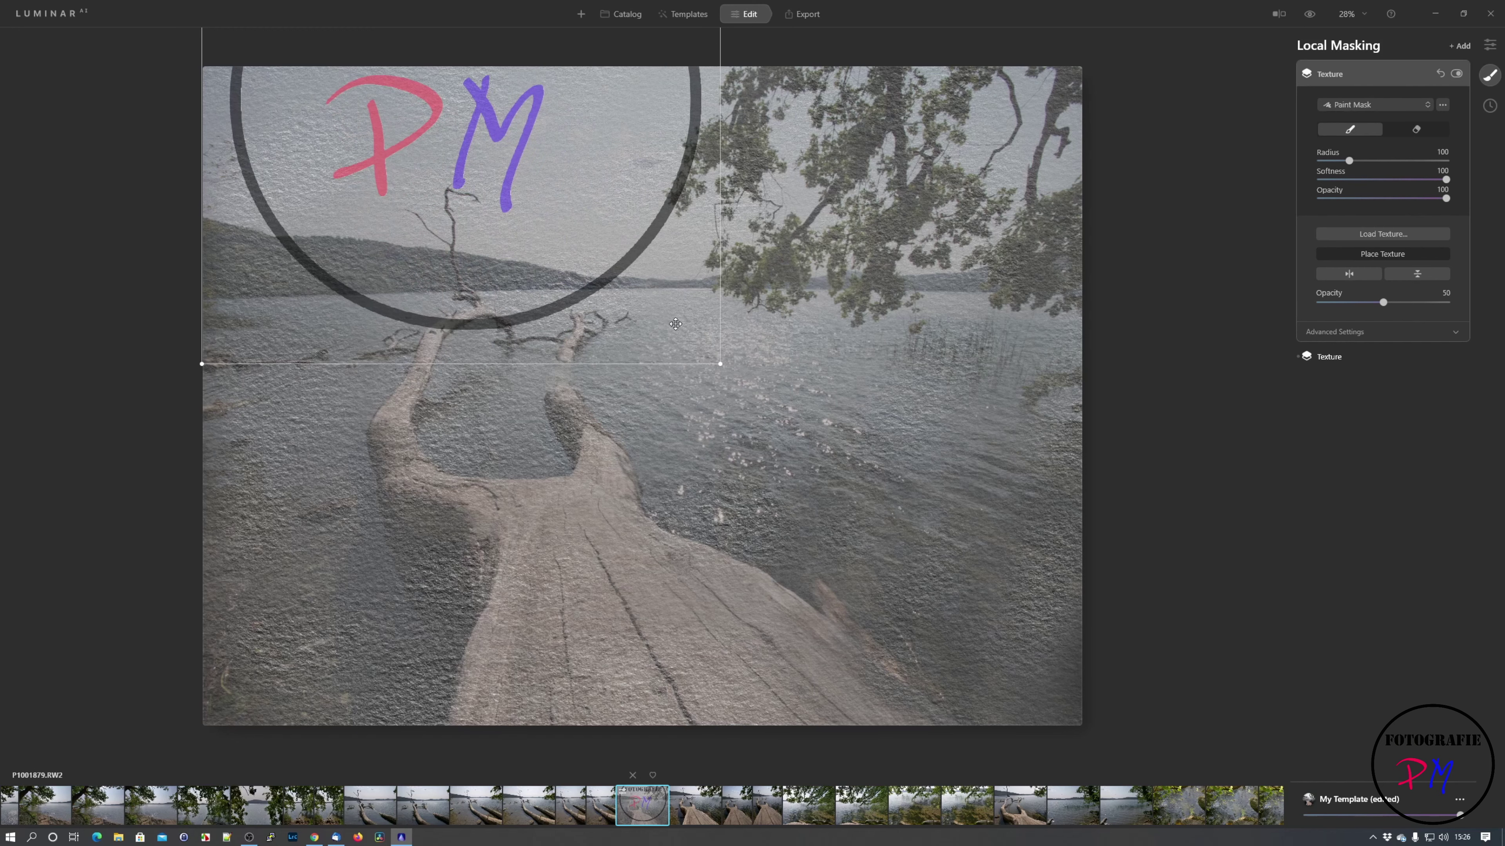
left_click_drag(593, 210, 784, 303)
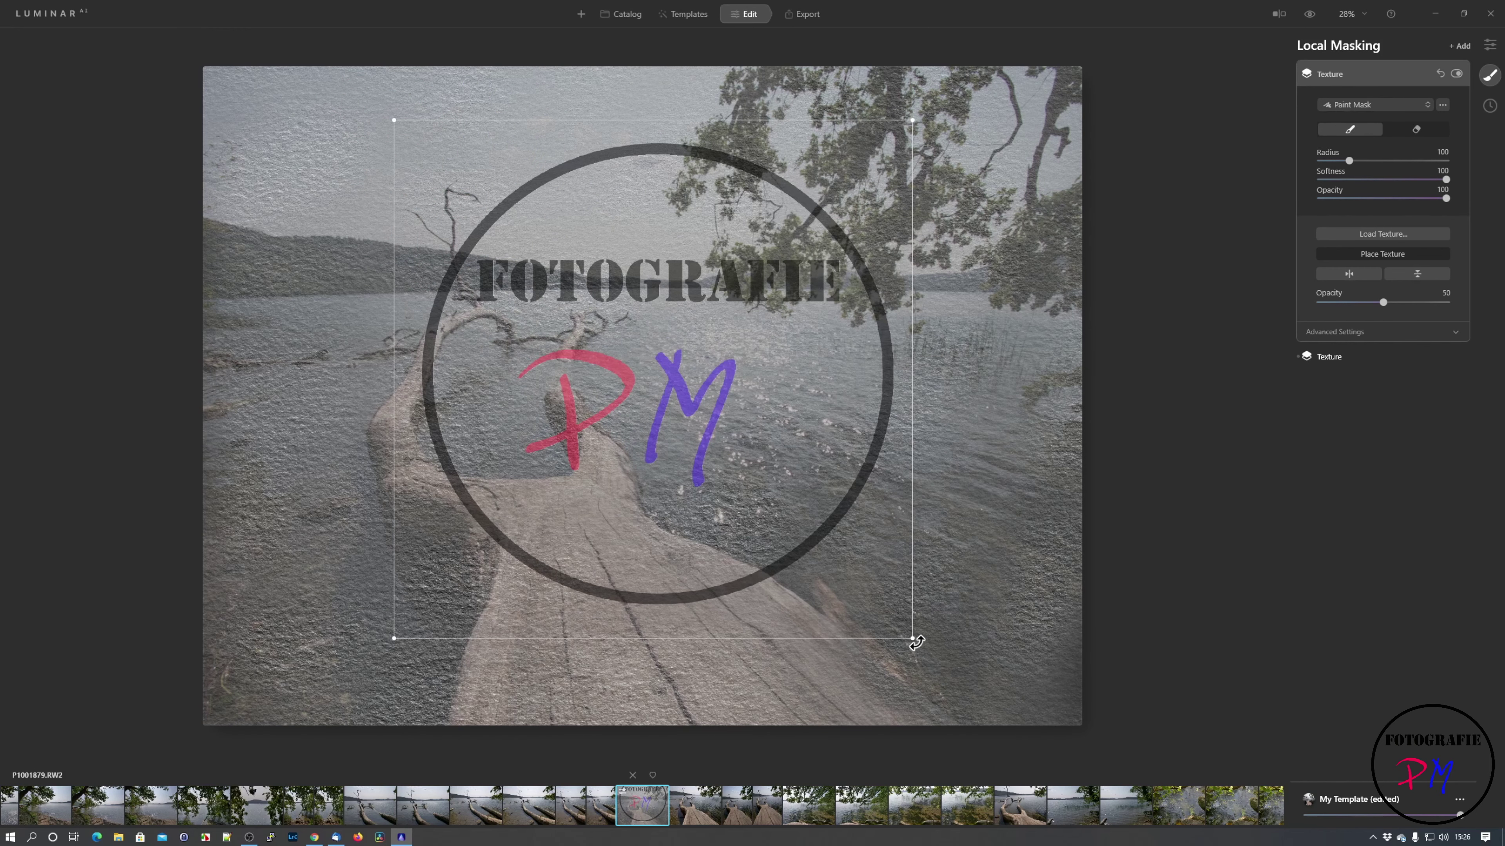
left_click_drag(907, 631, 517, 306)
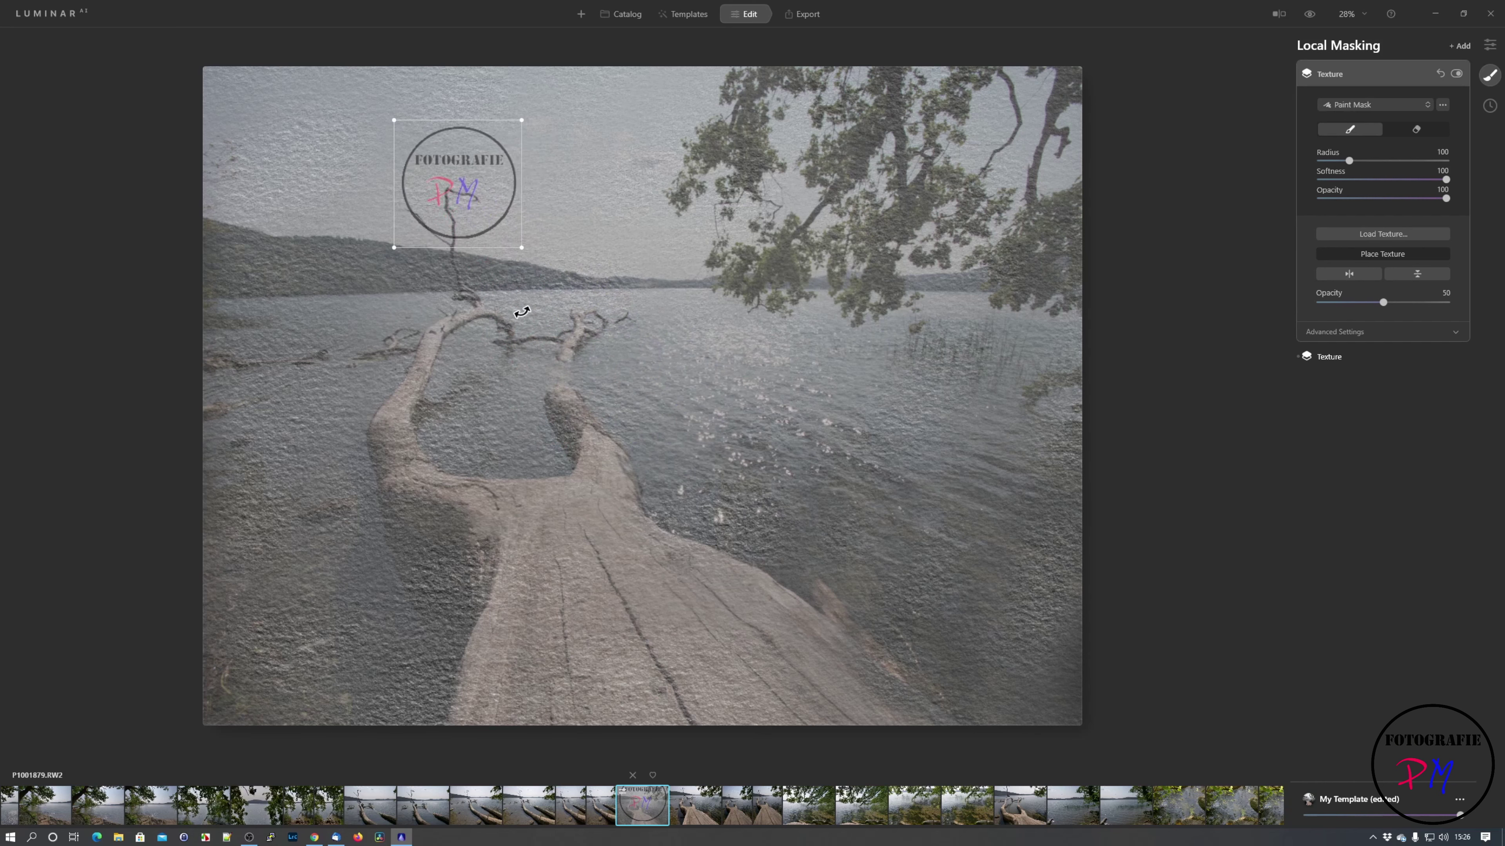
left_click_drag(466, 199, 1025, 677)
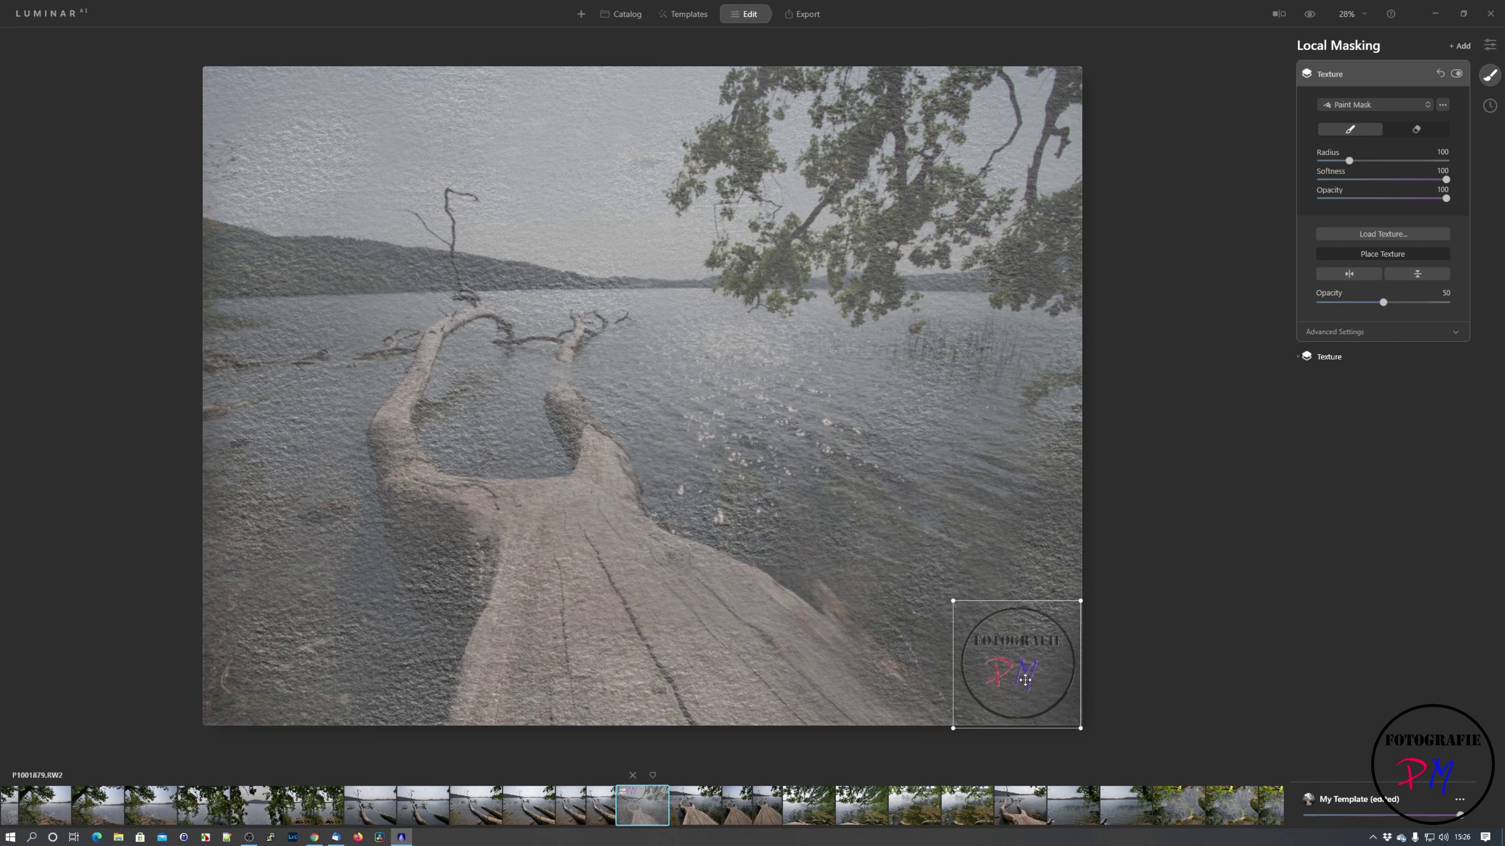
left_click(1335, 357)
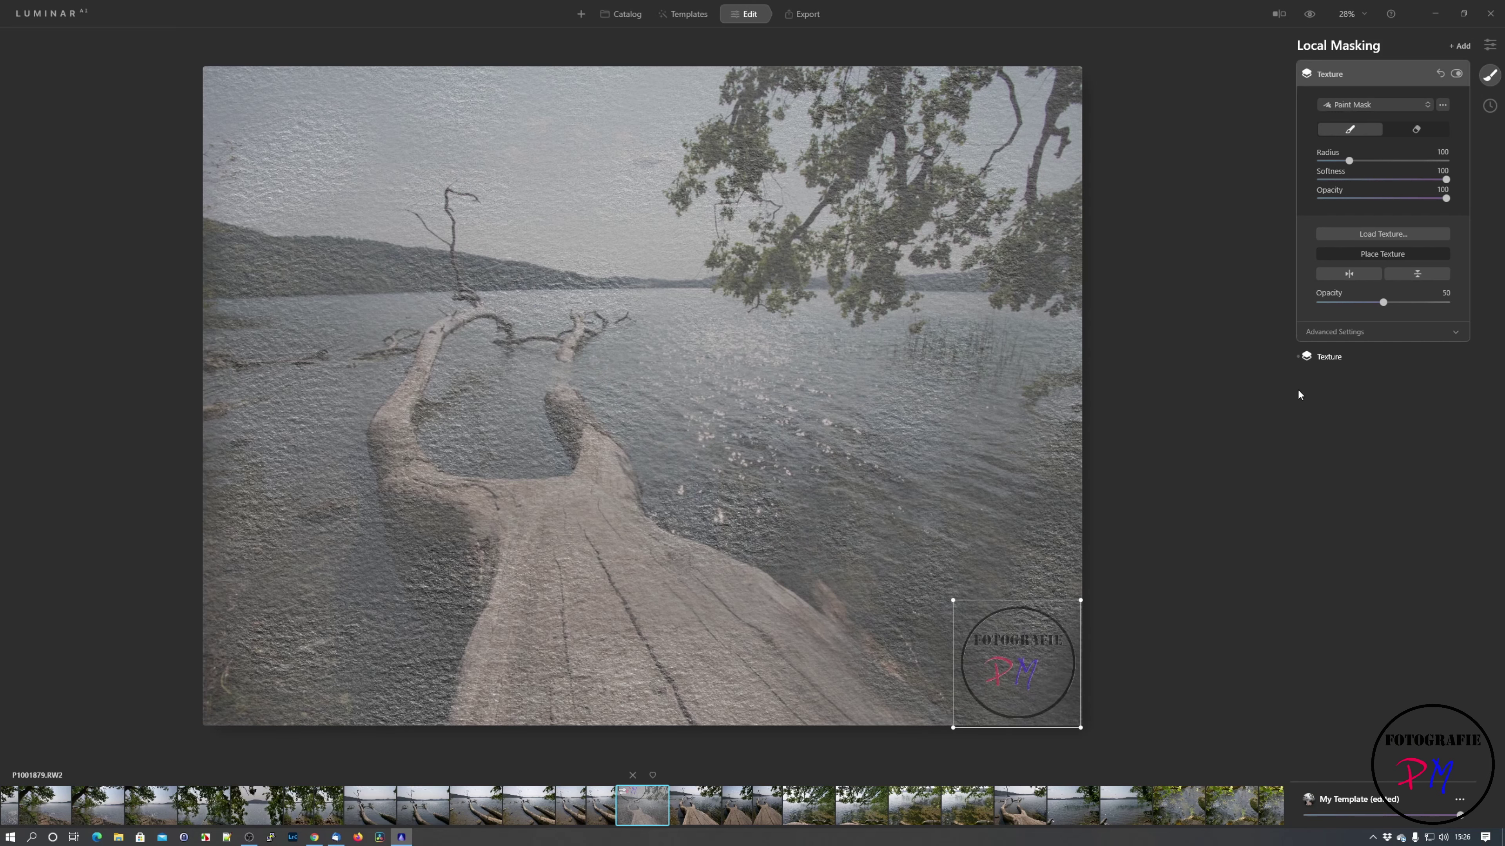